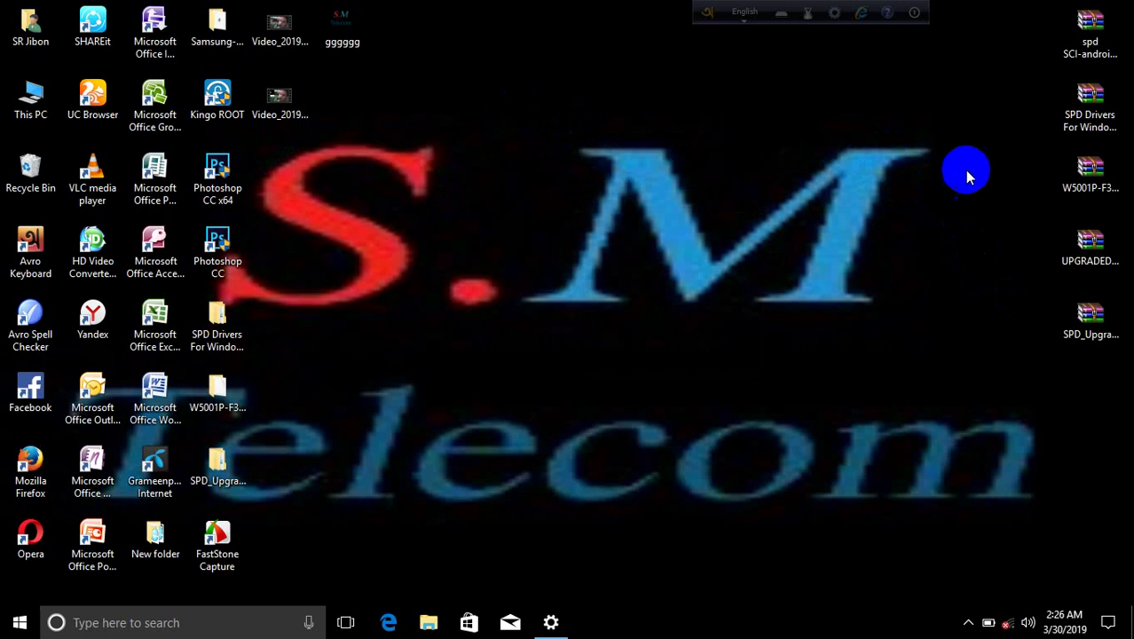
Move the W5001P-F3102 firmware archive to an open area near the upper middle of the desktop and refresh the desktop.
drag(1101, 178, 721, 117)
right_click(834, 100)
click(855, 149)
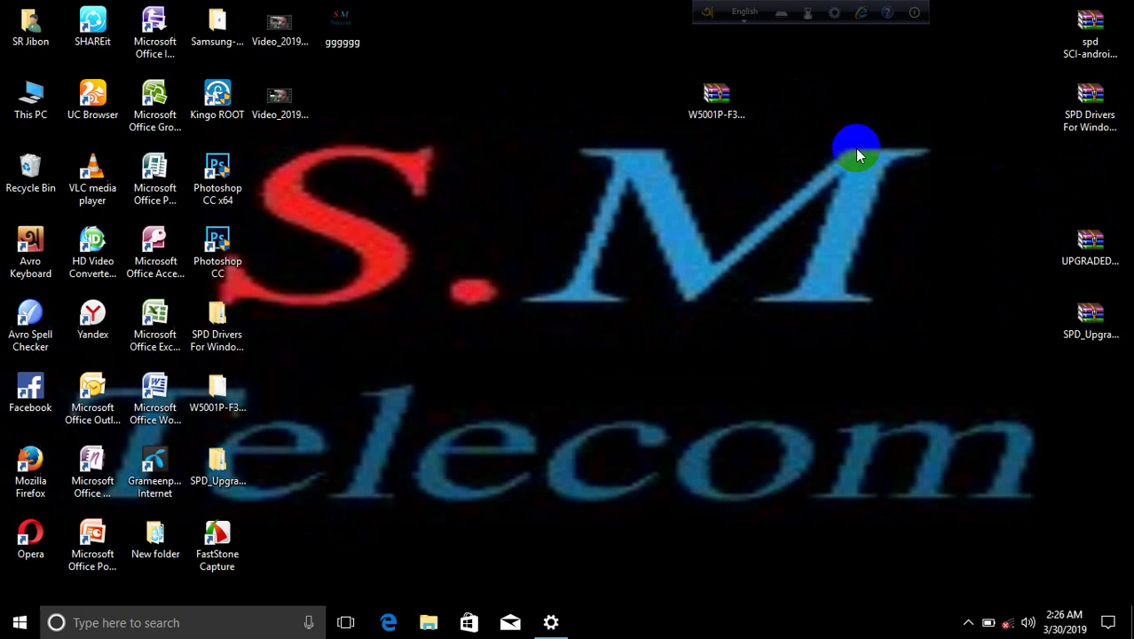
right_click(866, 175)
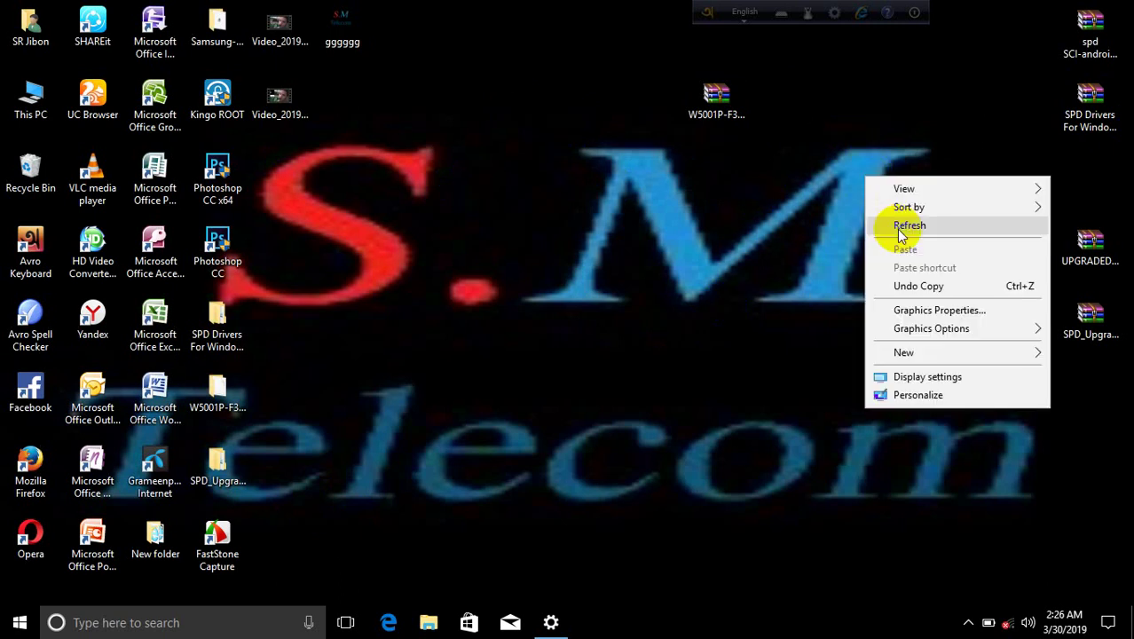
click(904, 226)
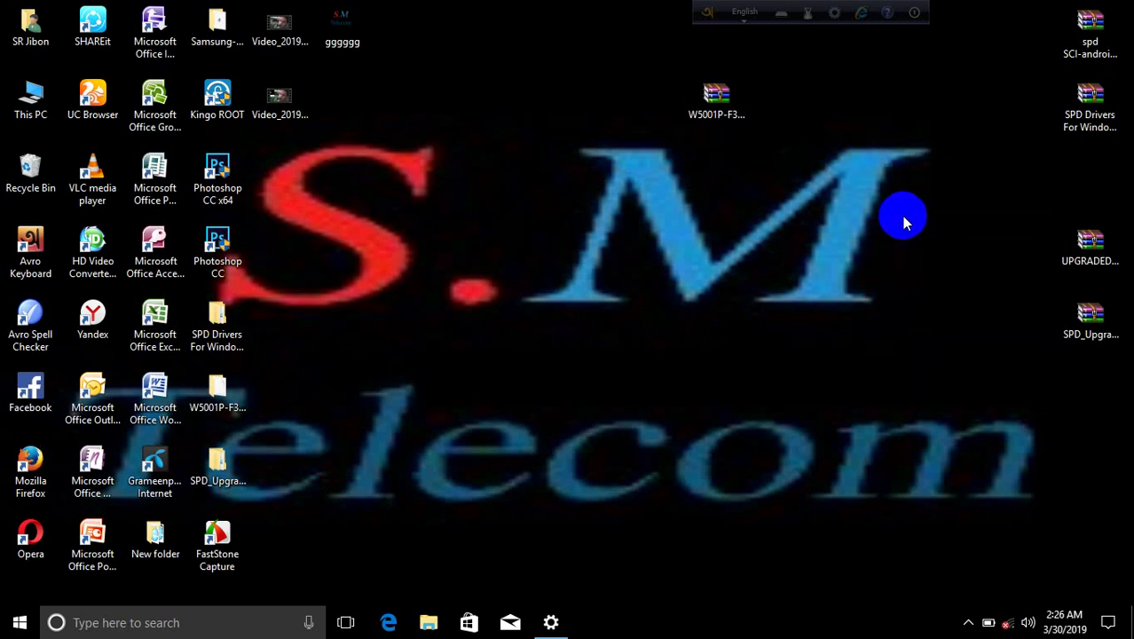
right_click(875, 157)
click(917, 208)
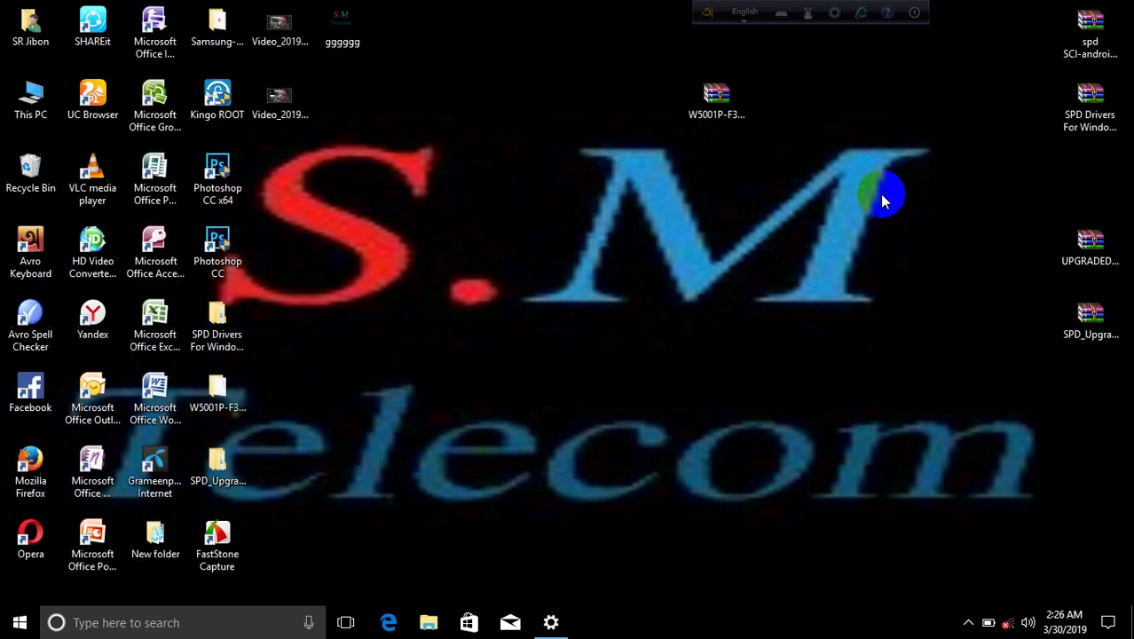
click(750, 107)
right_click(838, 113)
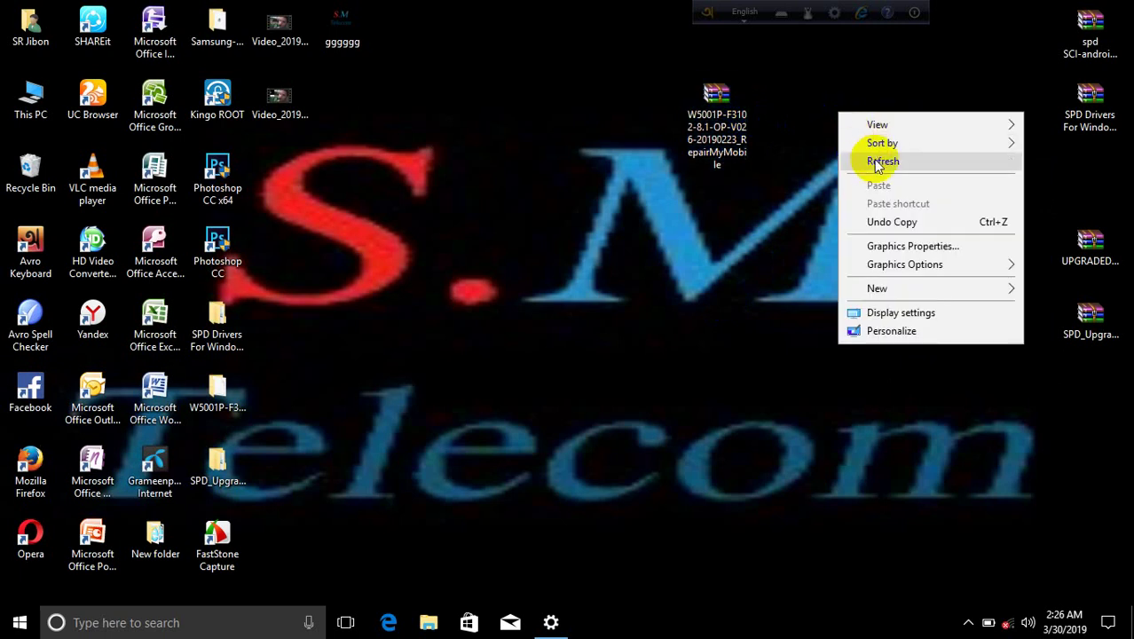
click(876, 164)
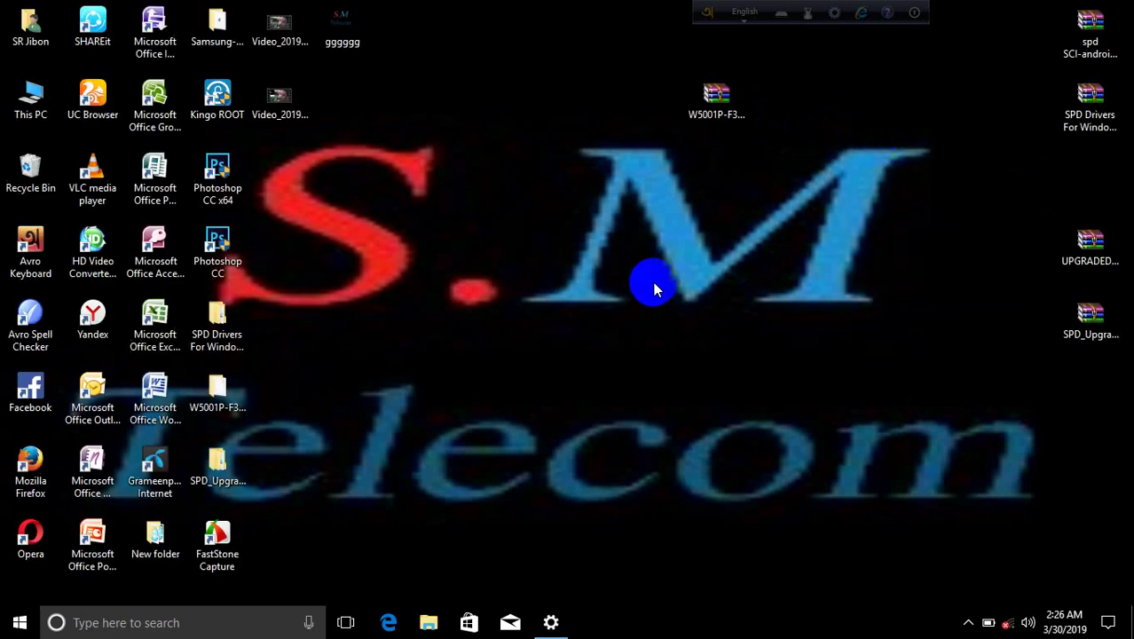
right_click(820, 111)
click(847, 161)
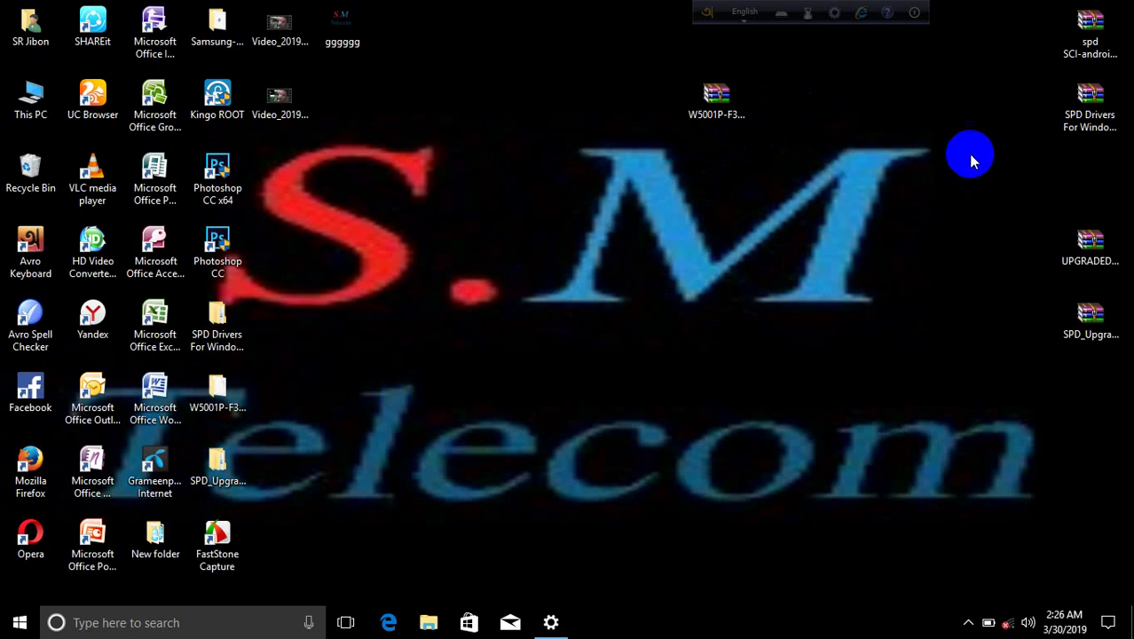
Look through the SPD_Upgrade_Tool folders inside the Samsung-Usb-Driver-v1.5.60.0-1 desktop folder and close the folder window.
double_click(222, 18)
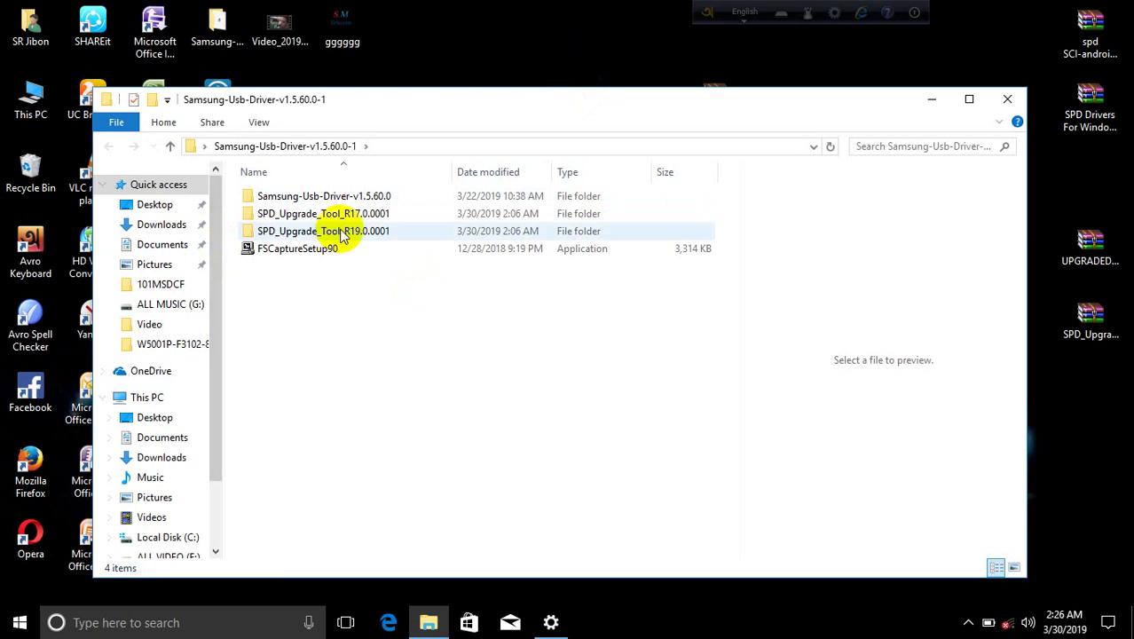
click(342, 233)
click(349, 215)
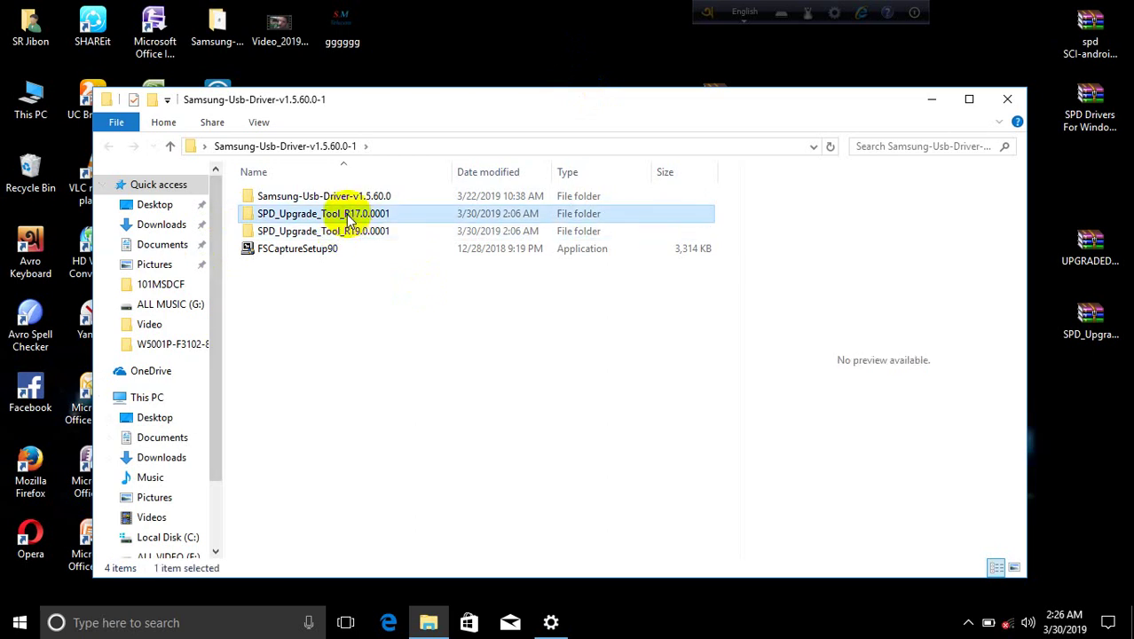
drag(348, 216, 481, 68)
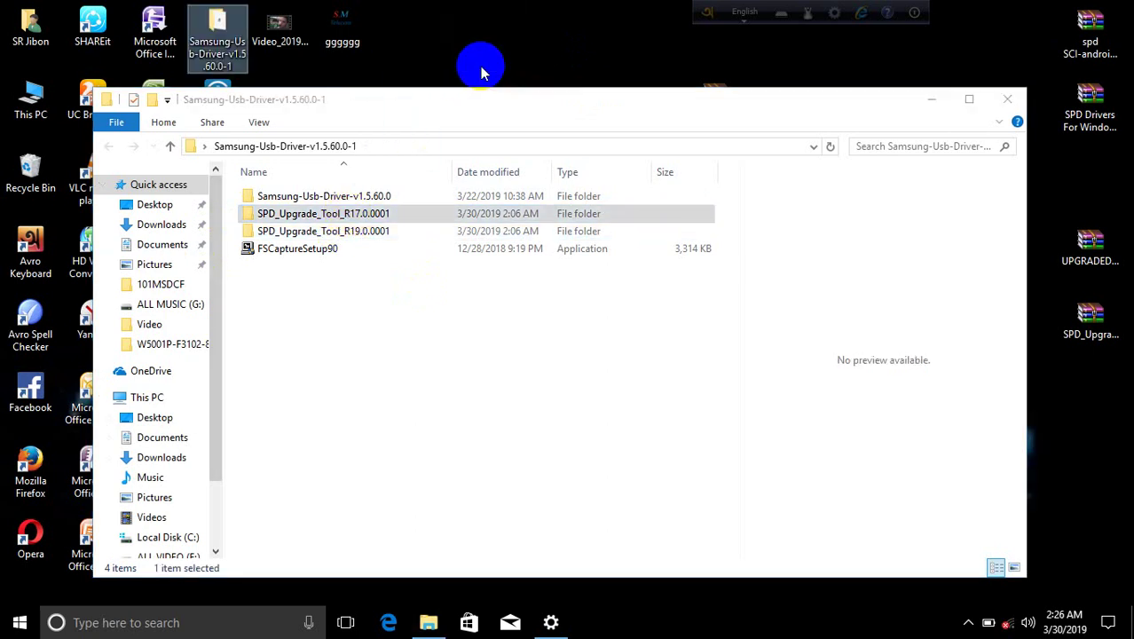
click(1007, 98)
Move the SPD_Upgrade_Tool_R17.0.0001 folder to an open area of the desktop, then open it briefly and close it.
drag(466, 27, 404, 108)
double_click(404, 99)
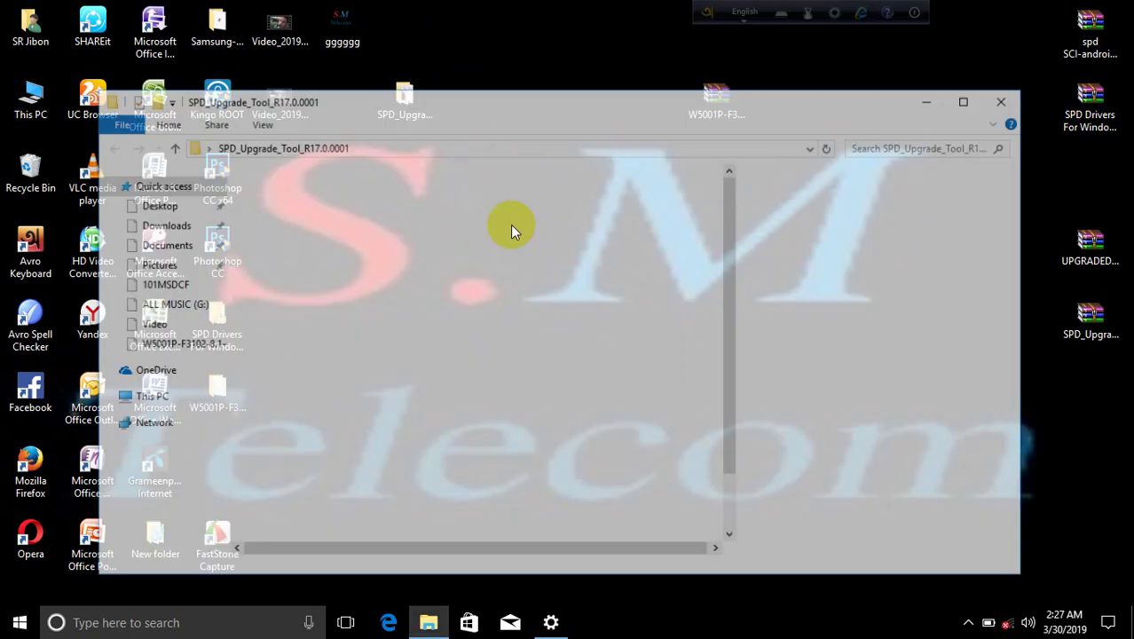
click(1003, 99)
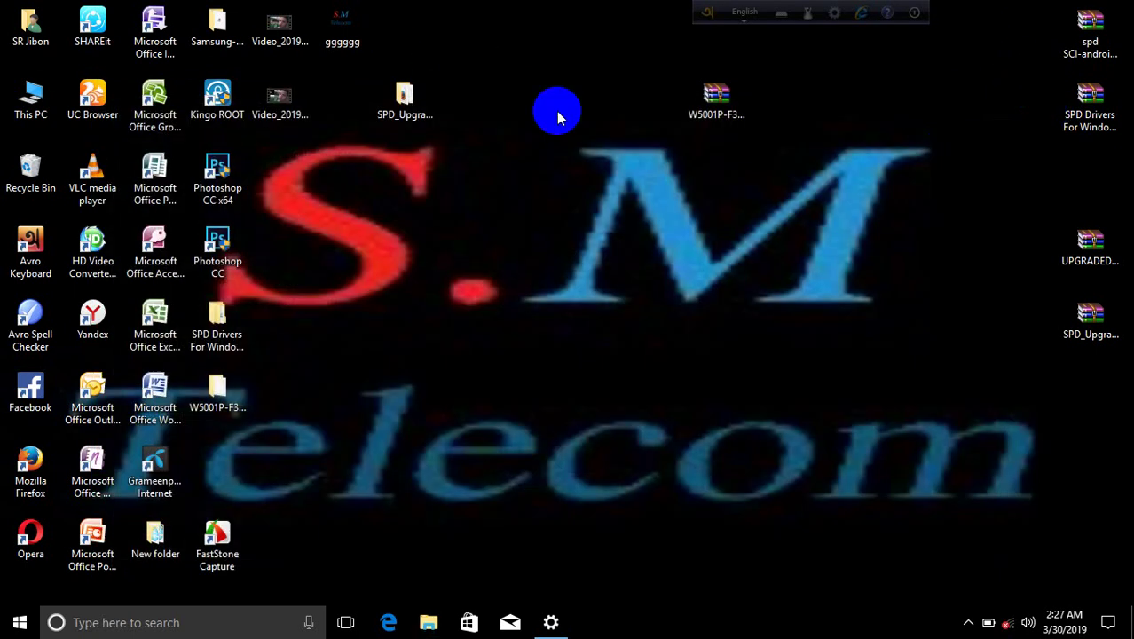
Check the contents of the extracted W5001P-F3102 firmware folder and move the folder beside its archive on the desktop.
right_click(722, 104)
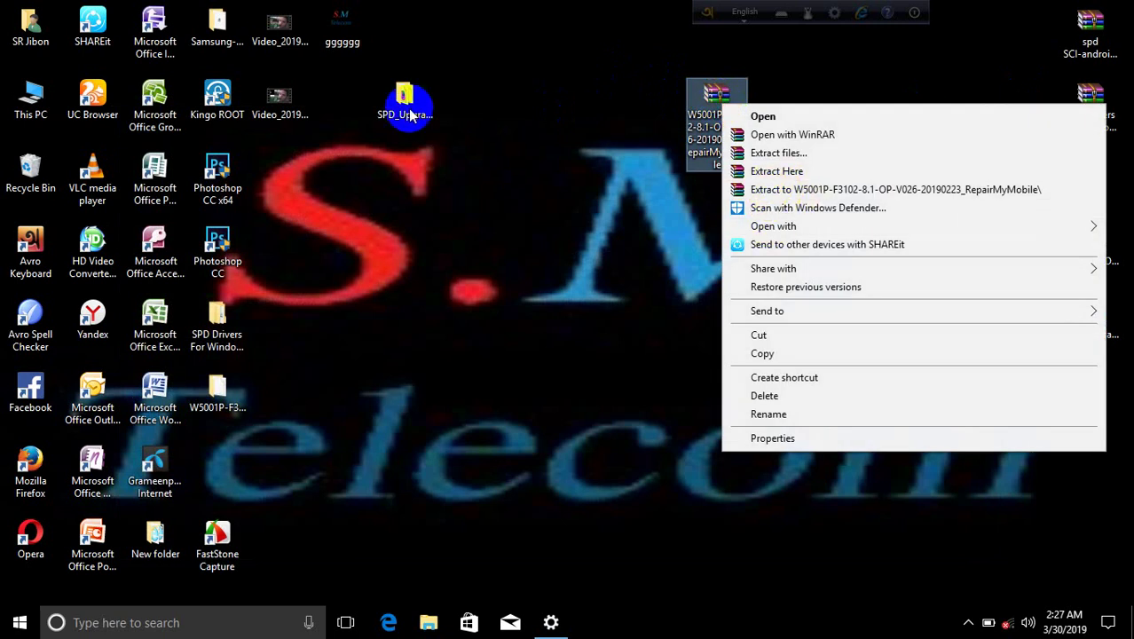
click(802, 189)
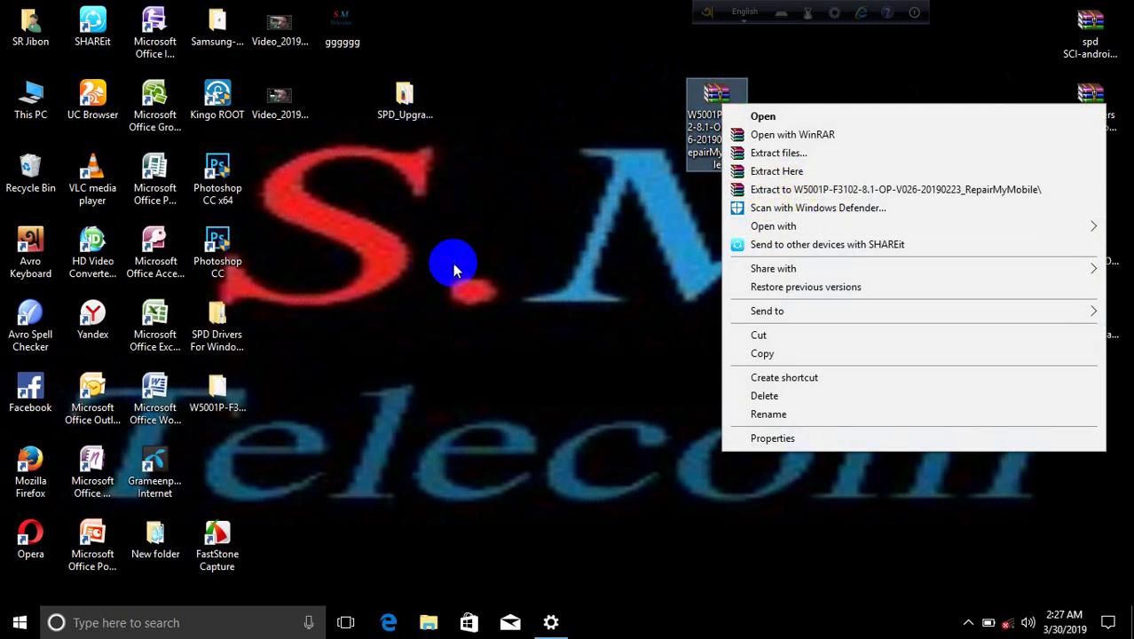
double_click(235, 394)
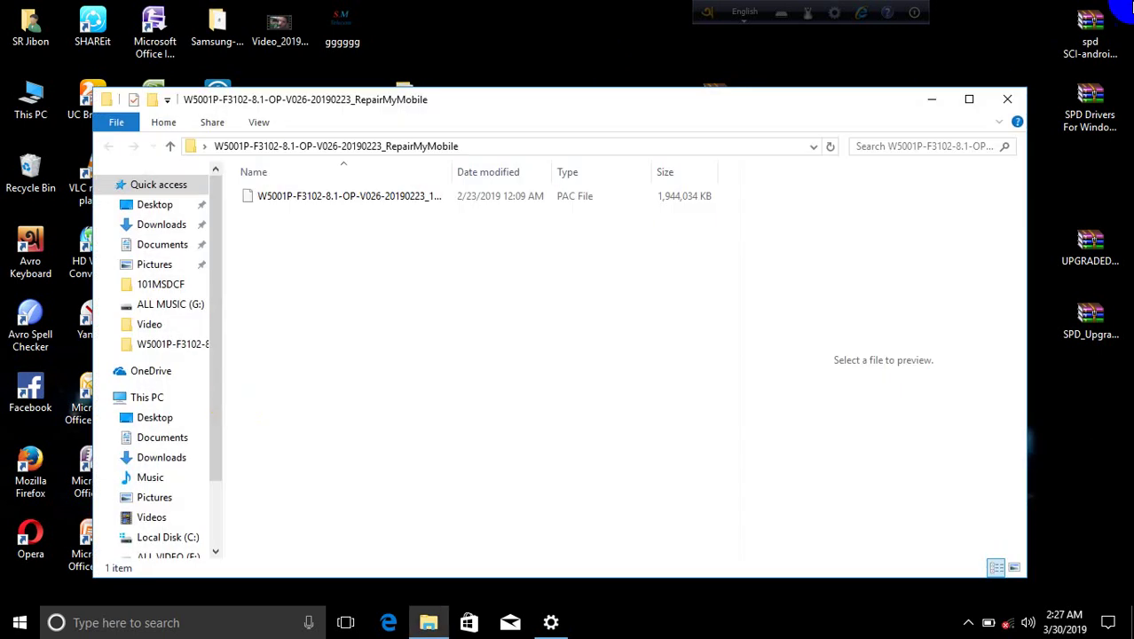
click(1014, 101)
drag(218, 390, 635, 117)
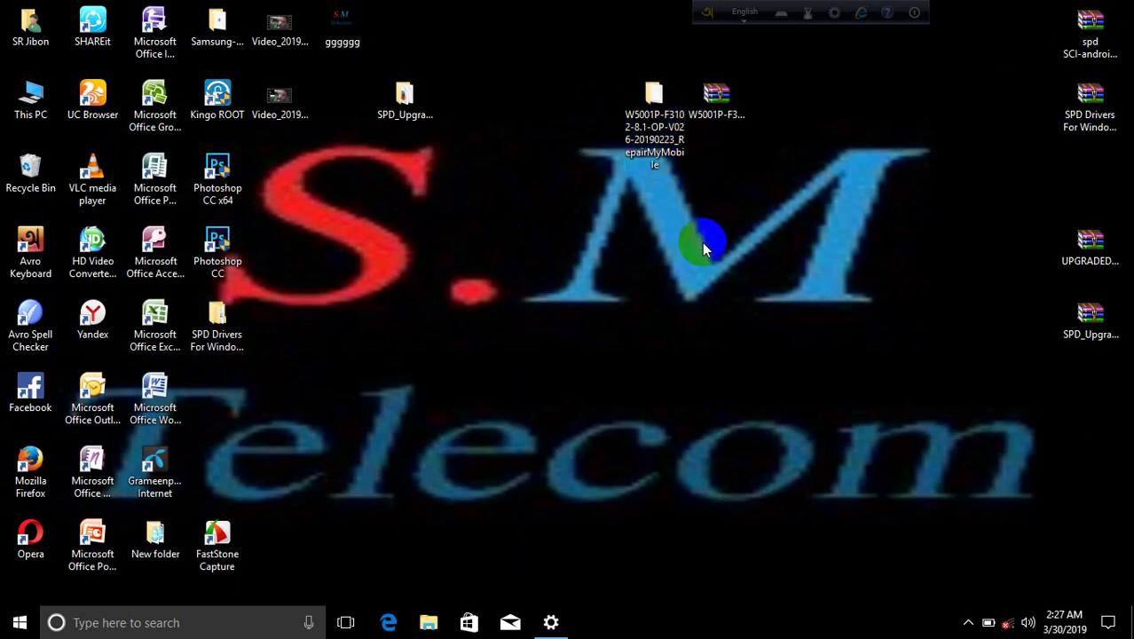
right_click(686, 197)
click(722, 245)
click(410, 104)
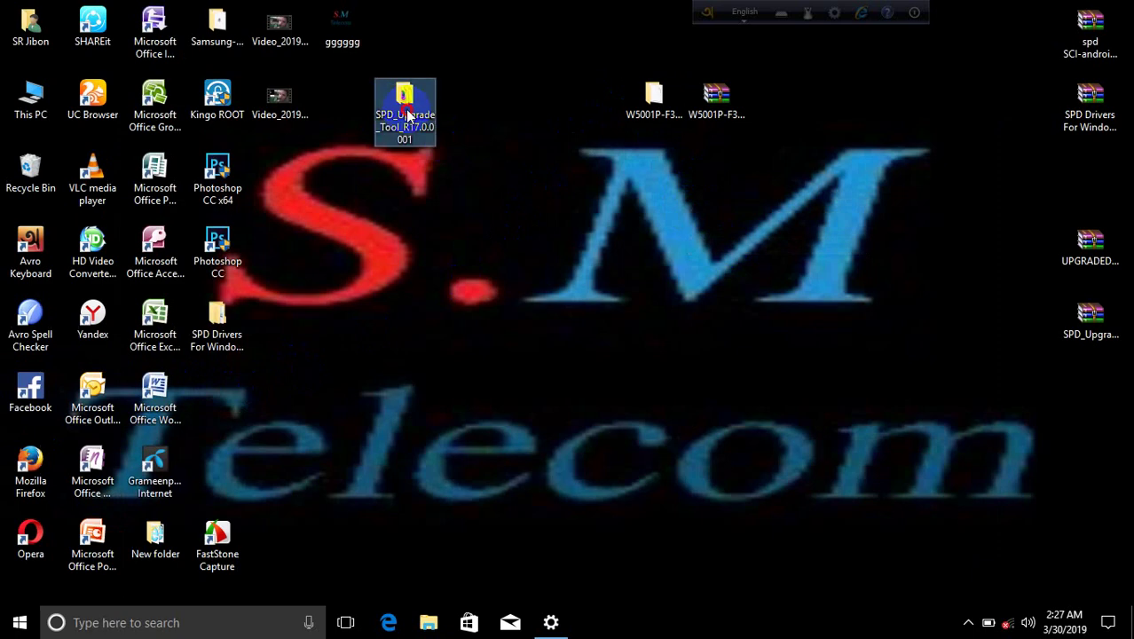
right_click(517, 186)
click(524, 231)
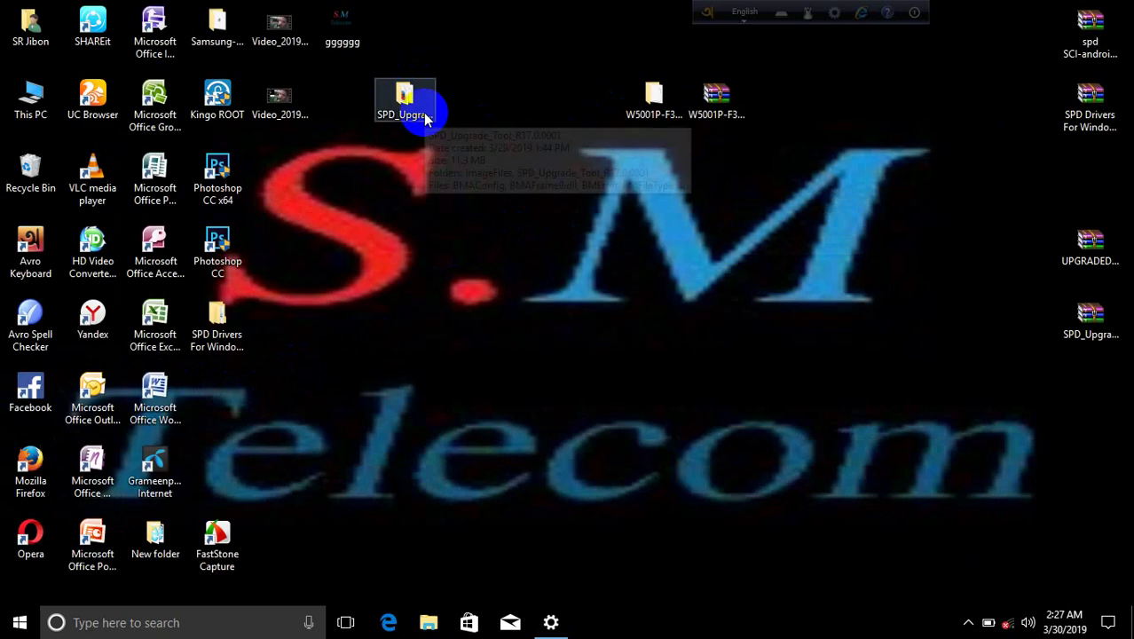
click(419, 112)
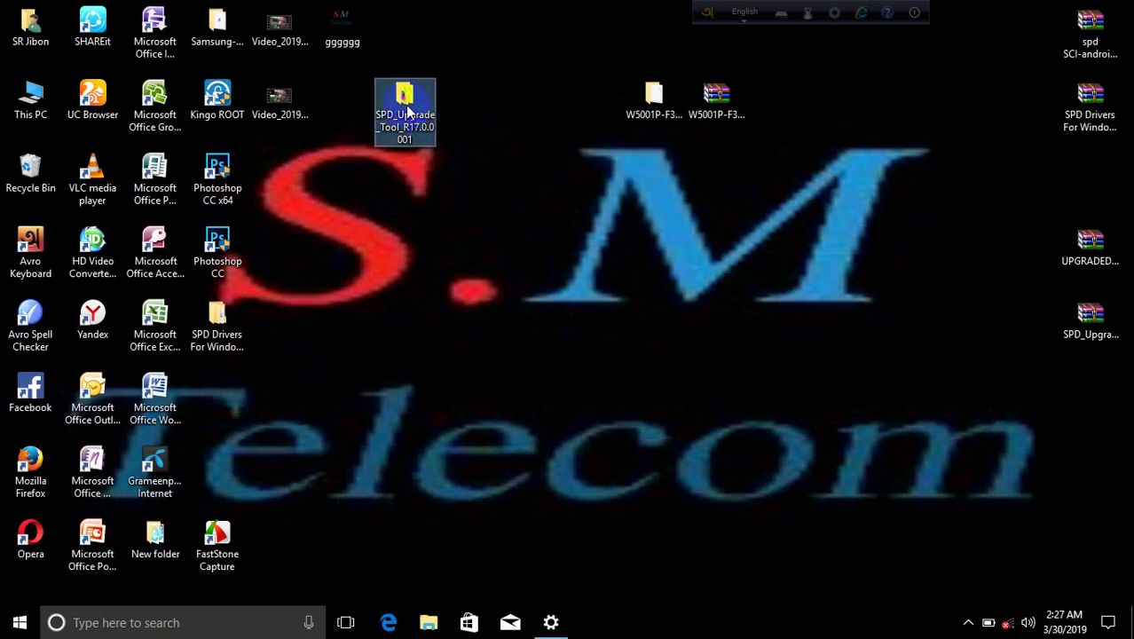
Open the SPD_Upgrade_Tool_R17.0.0001 folder and launch the UpgradeDownload application in it.
double_click(405, 105)
scroll(405, 393, down, 2)
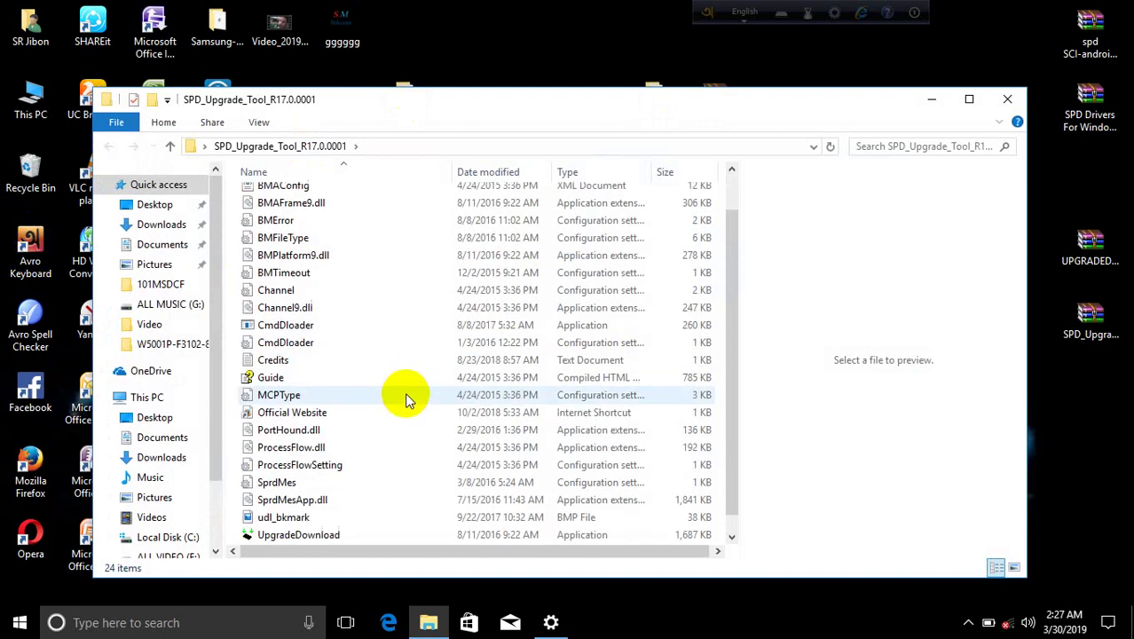
double_click(282, 520)
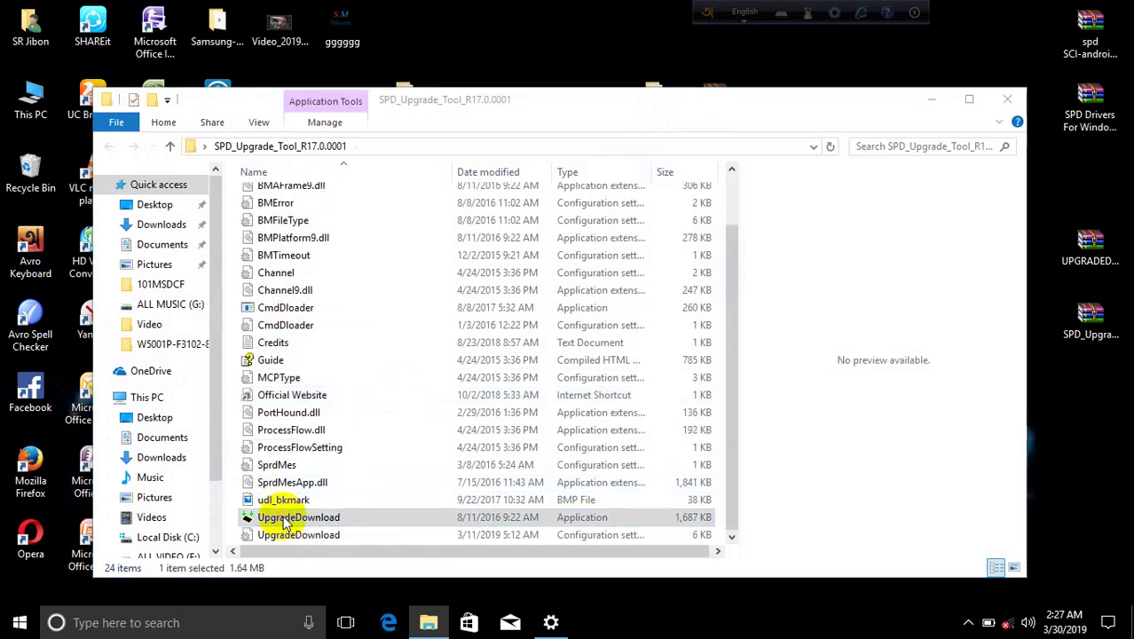
Bring up the minimized Settings window and close it.
click(551, 622)
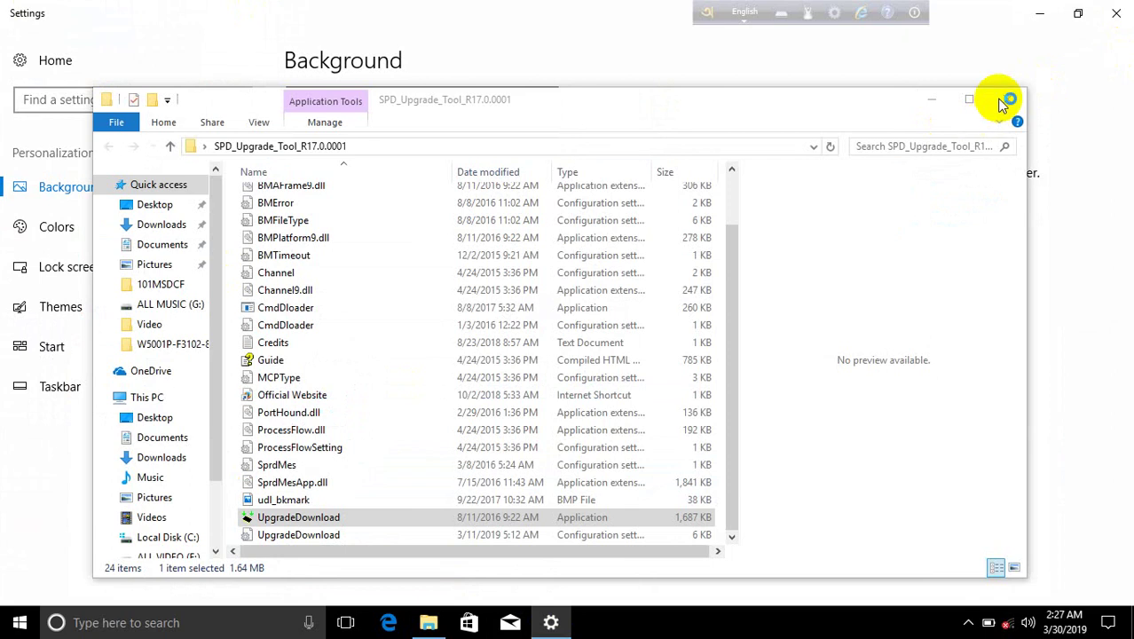
click(1120, 14)
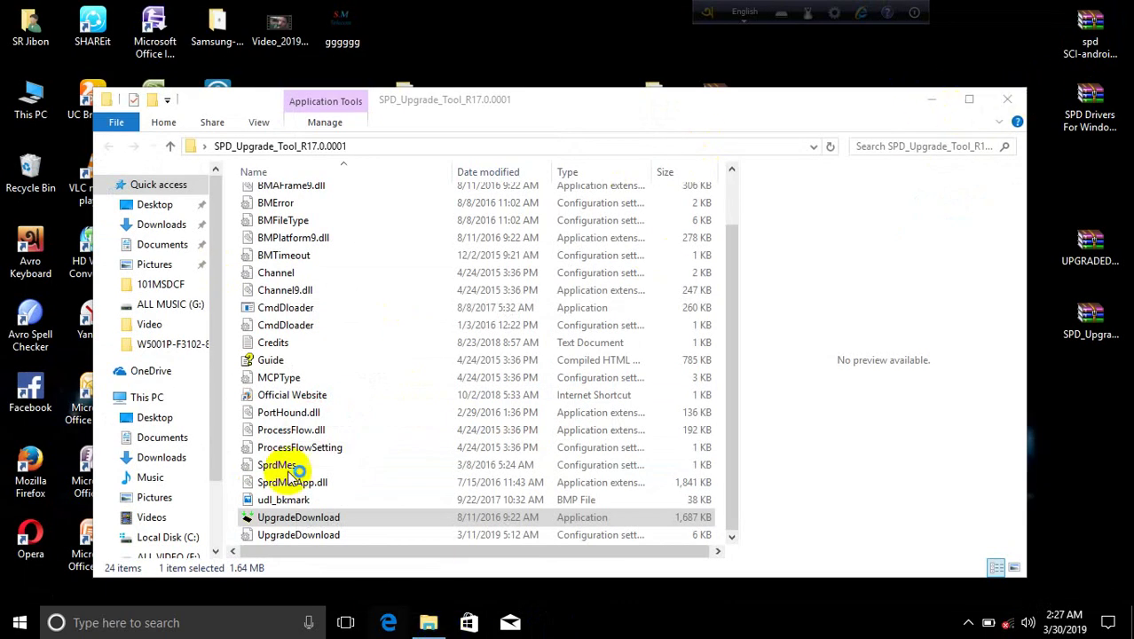
right_click(534, 20)
click(570, 74)
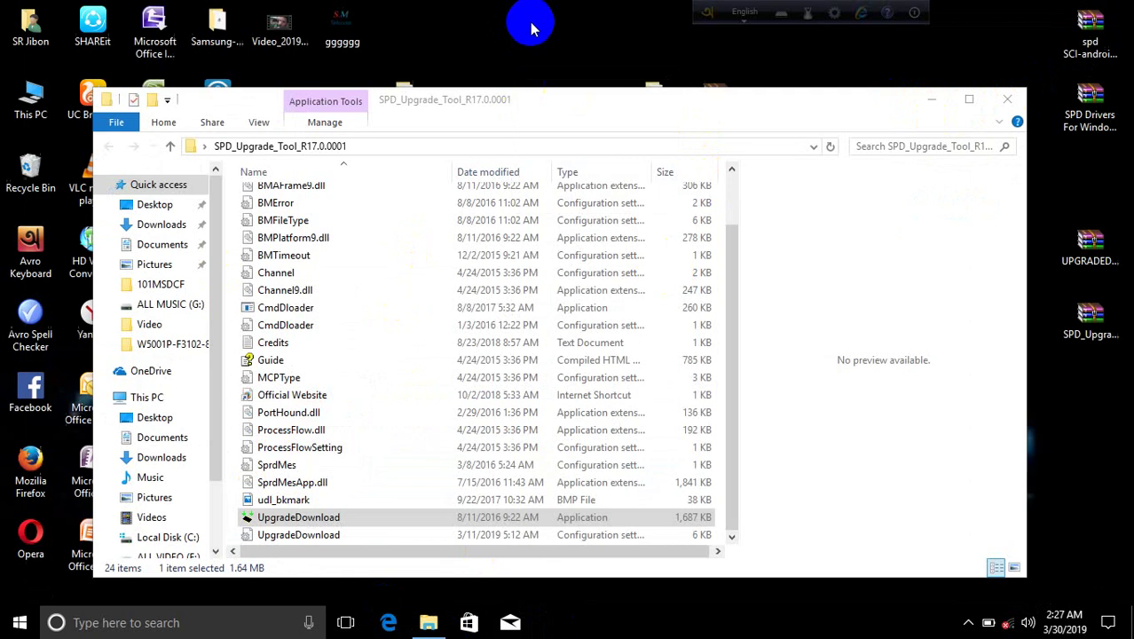
right_click(531, 20)
click(706, 74)
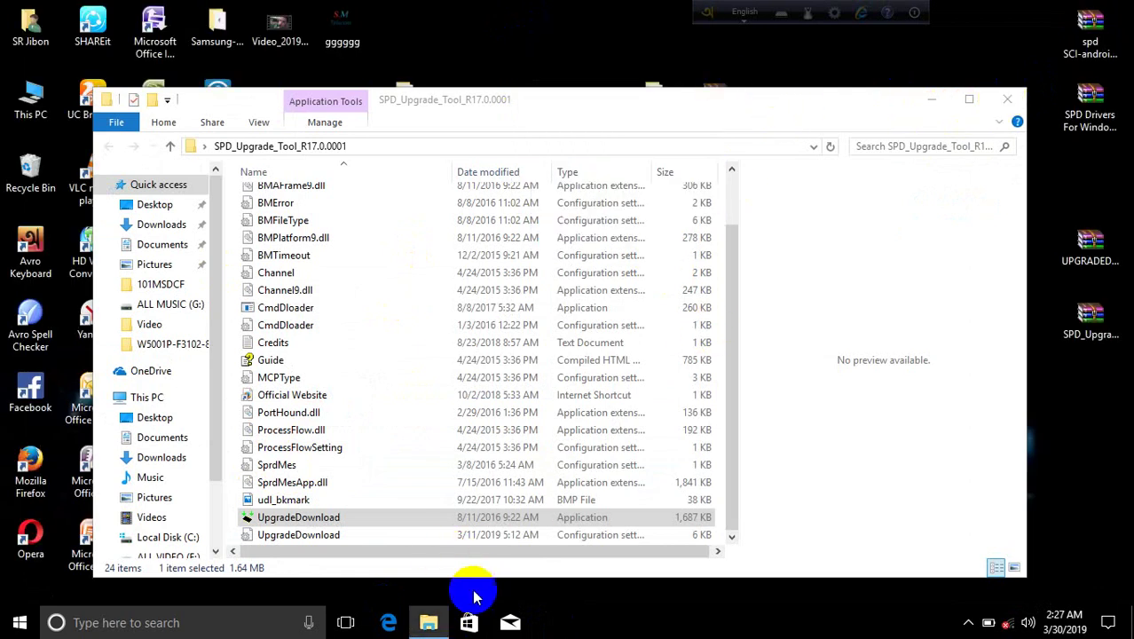
click(430, 621)
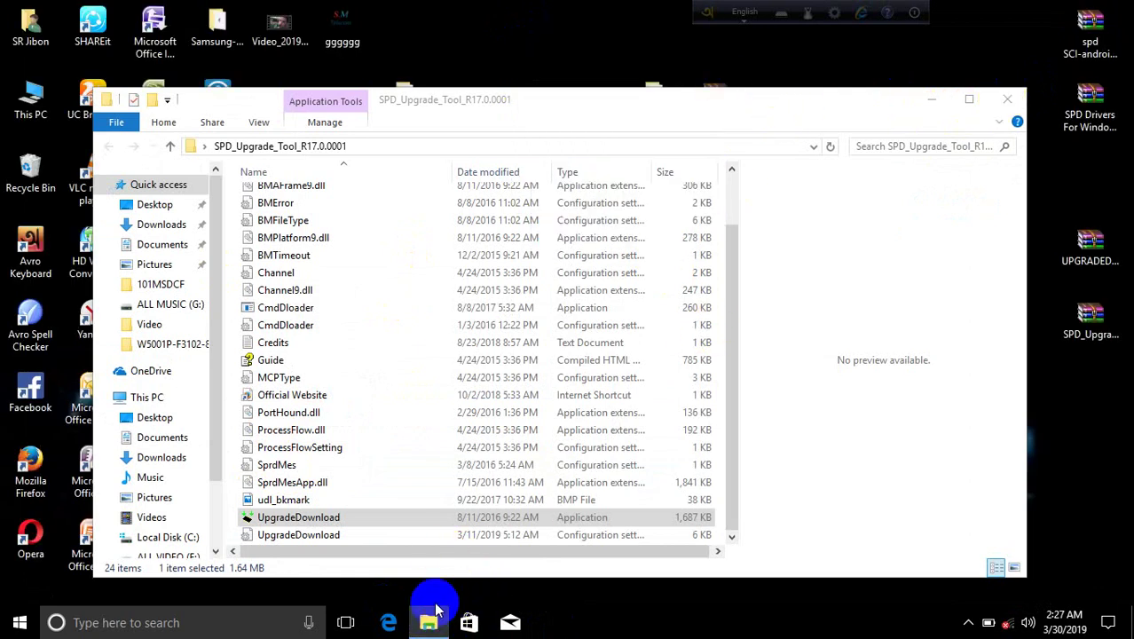
right_click(551, 28)
click(600, 68)
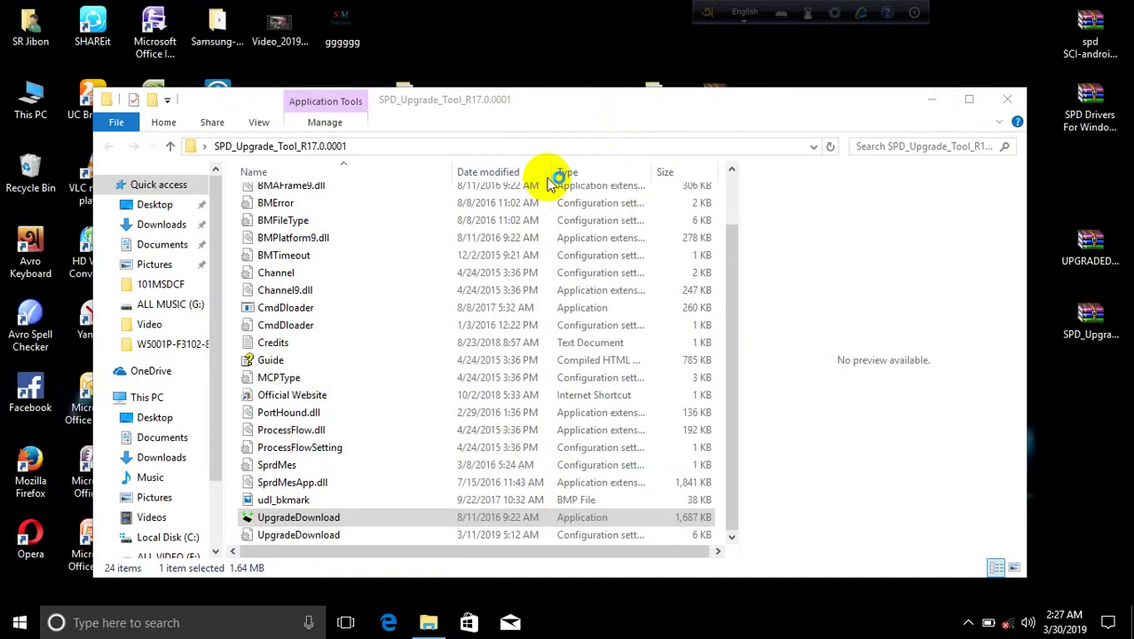
right_click(519, 26)
click(558, 78)
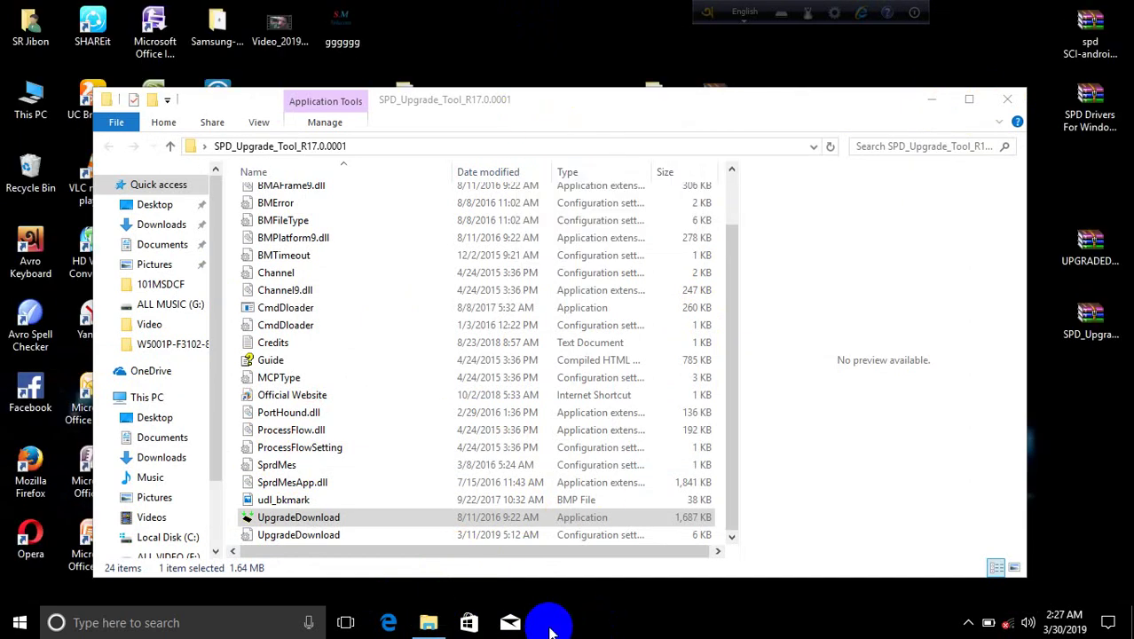
Launch the UpgradeDownload application again and allow it to run despite the SmartScreen warning.
double_click(315, 518)
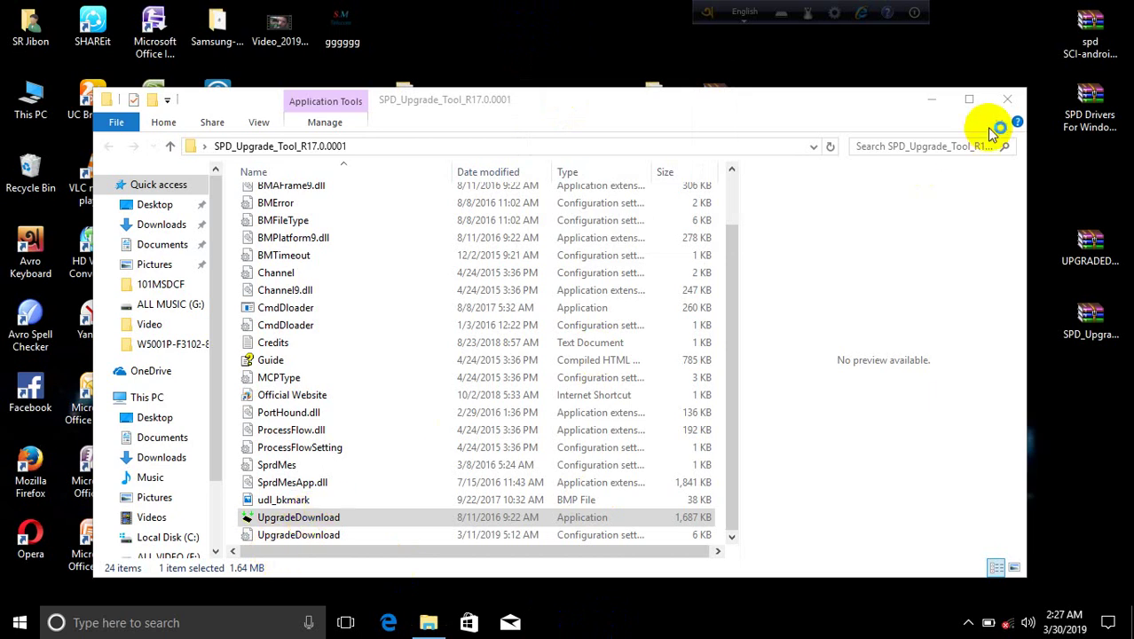
right_click(966, 37)
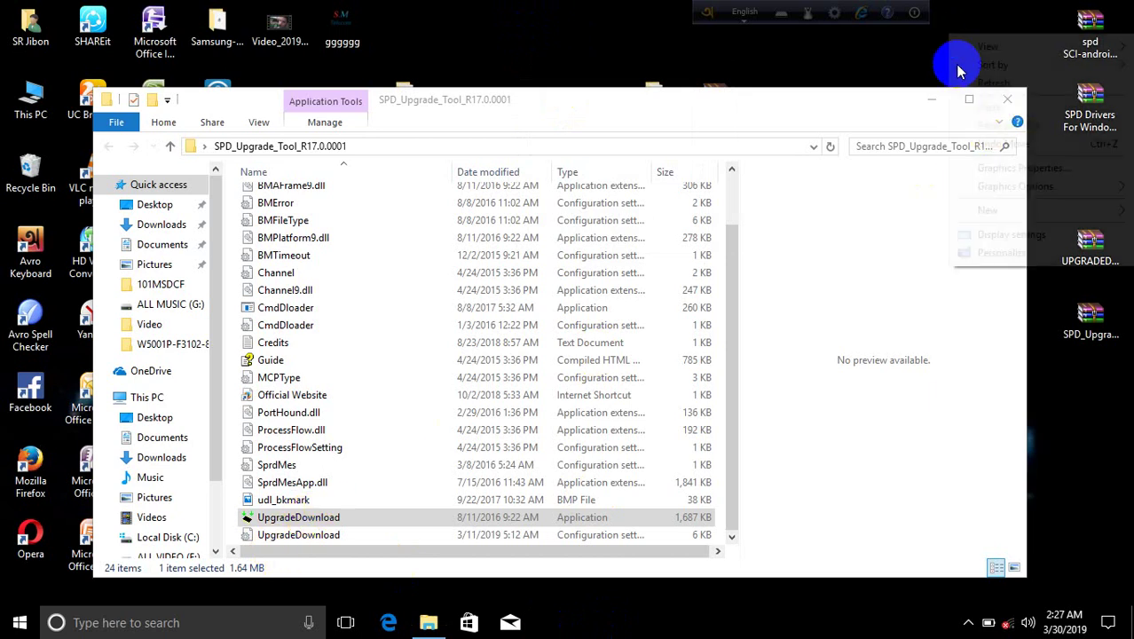
click(980, 82)
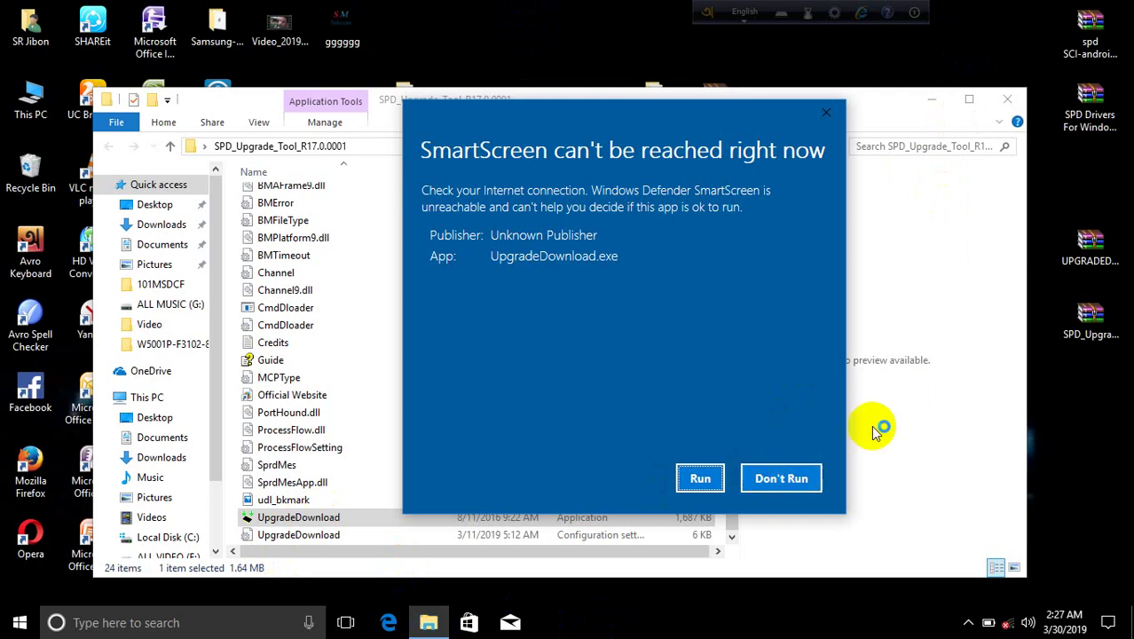
click(710, 484)
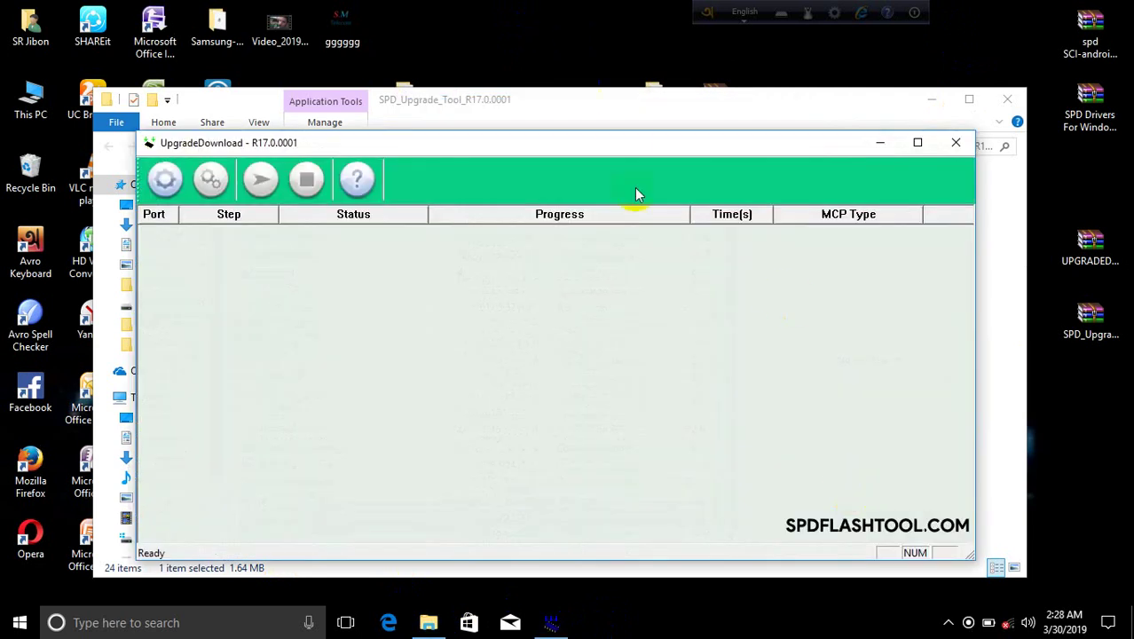
Move the UpgradeDownload window higher on the desktop and close the SPD_Upgrade_Tool_R17.0.0001 folder window behind it.
drag(620, 145, 632, 70)
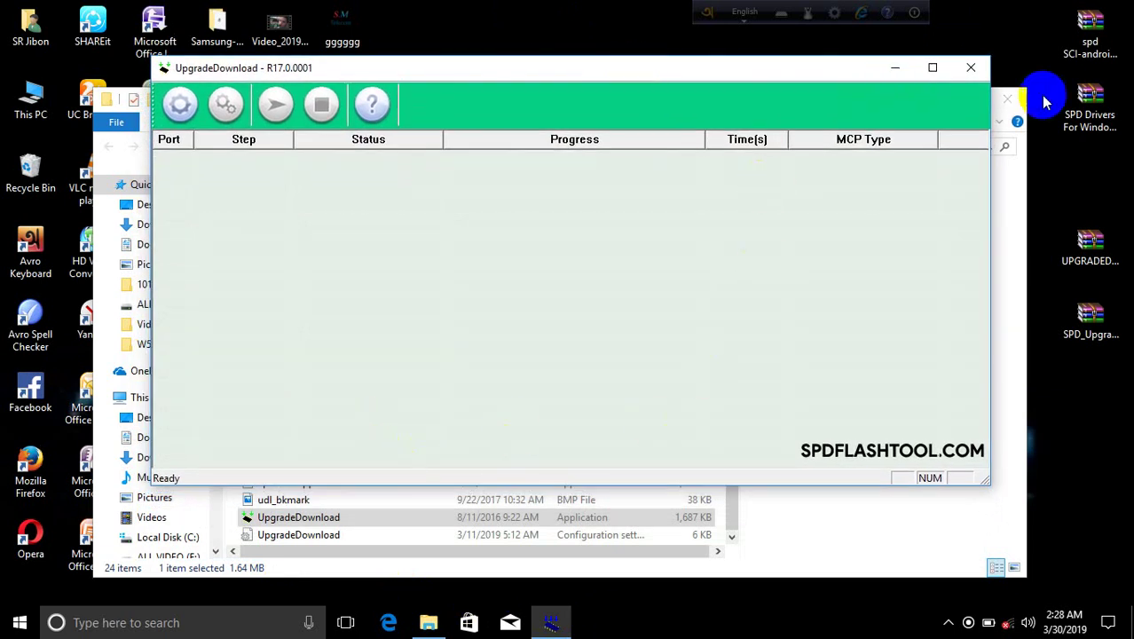
click(1010, 101)
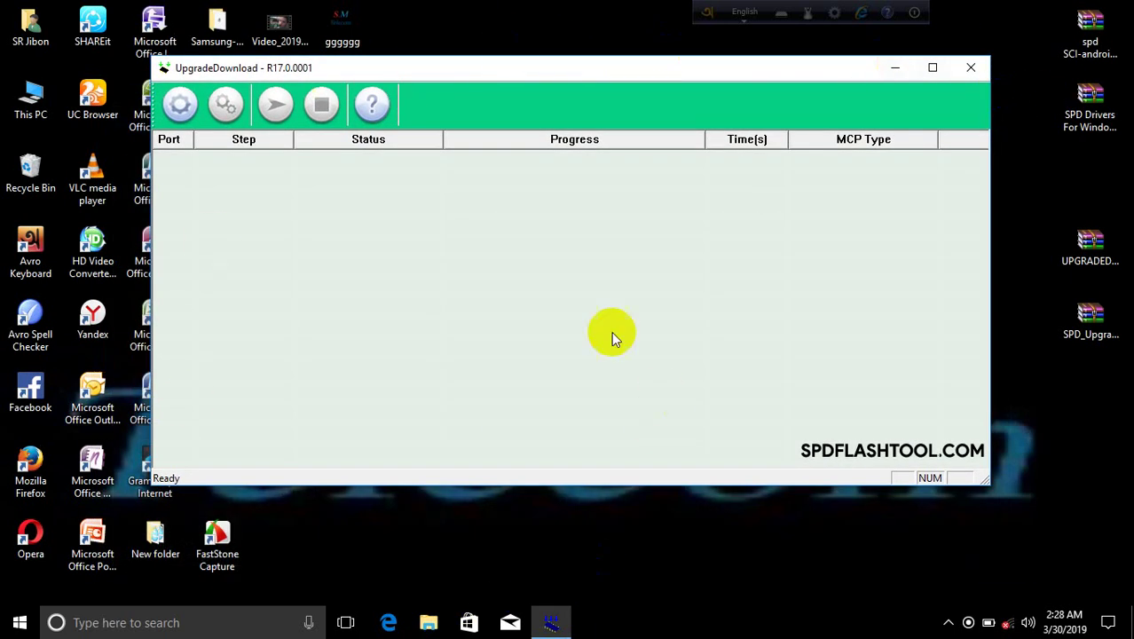
click(182, 111)
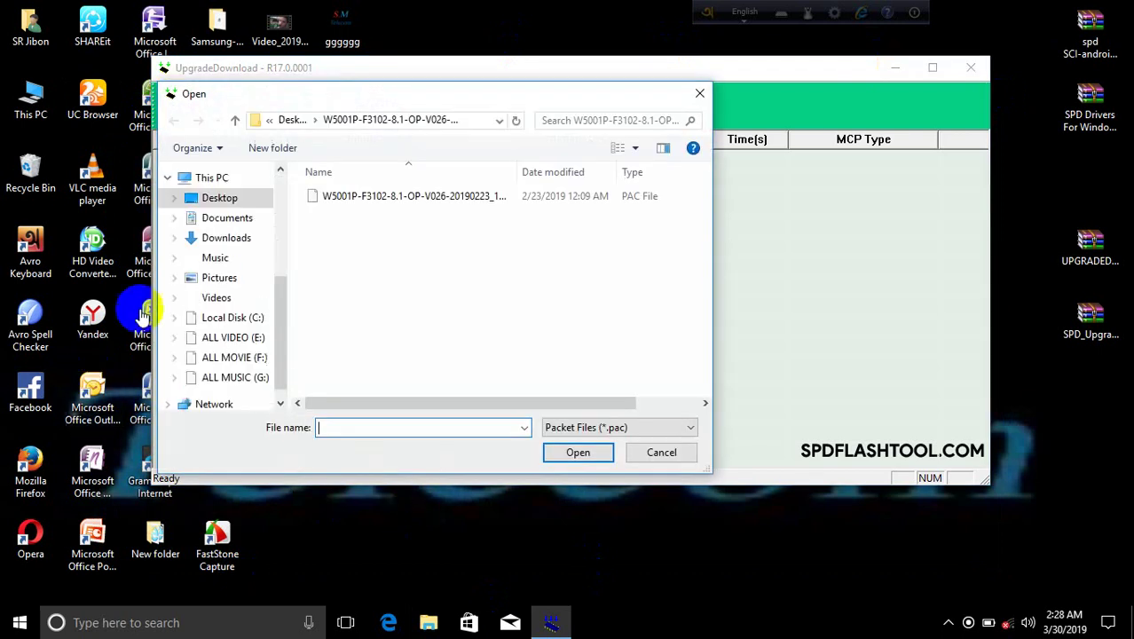
click(379, 196)
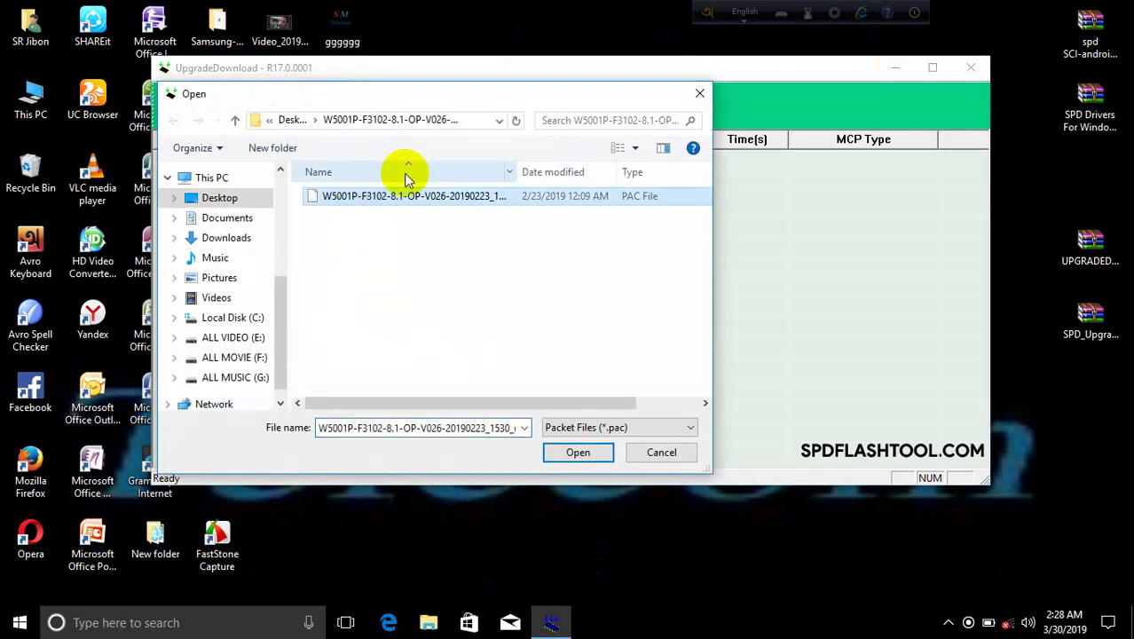
click(351, 199)
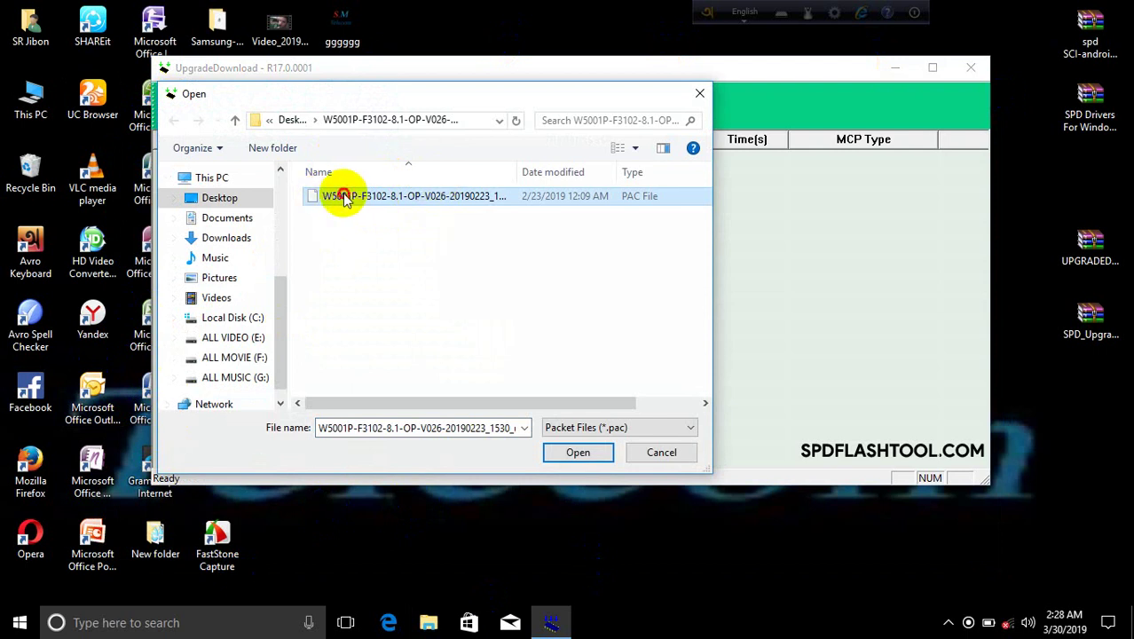
click(355, 224)
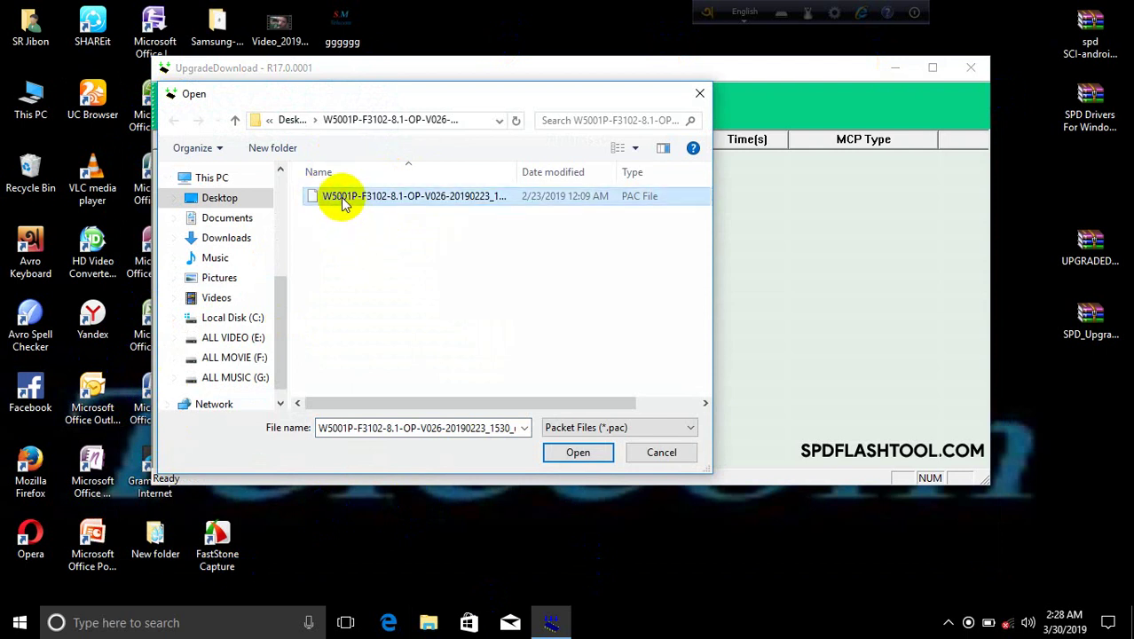
double_click(344, 198)
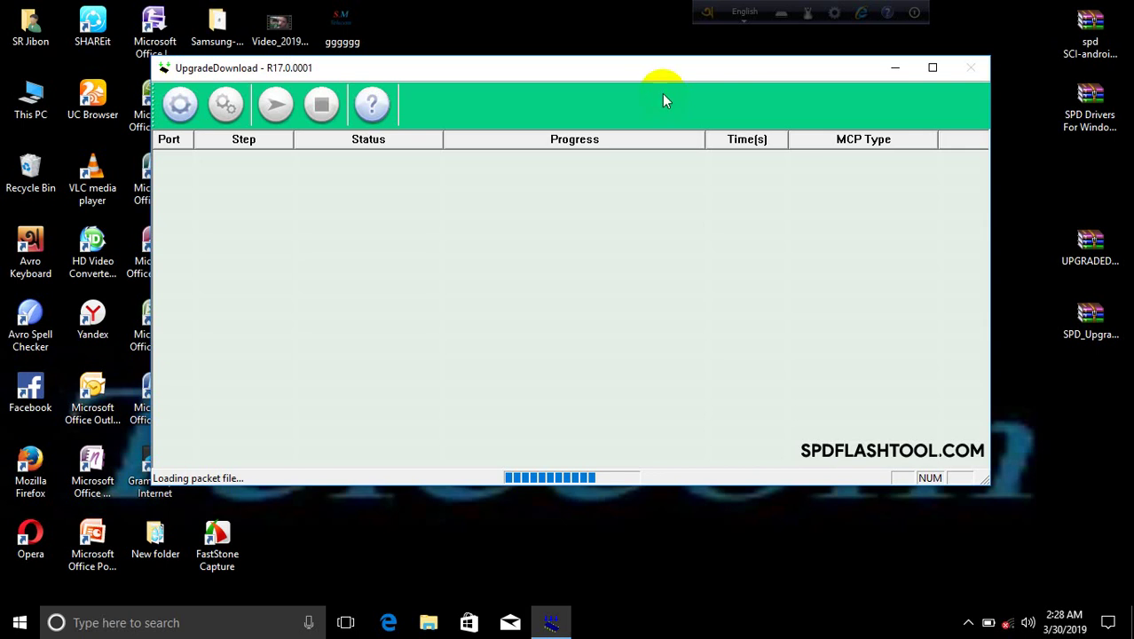
click(608, 17)
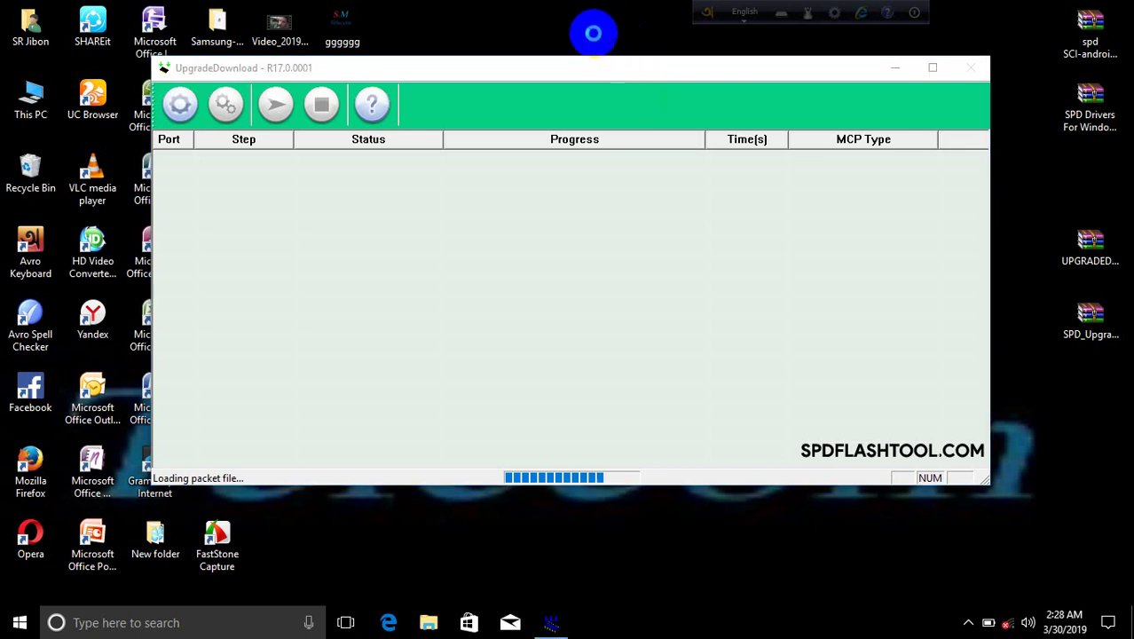
right_click(610, 14)
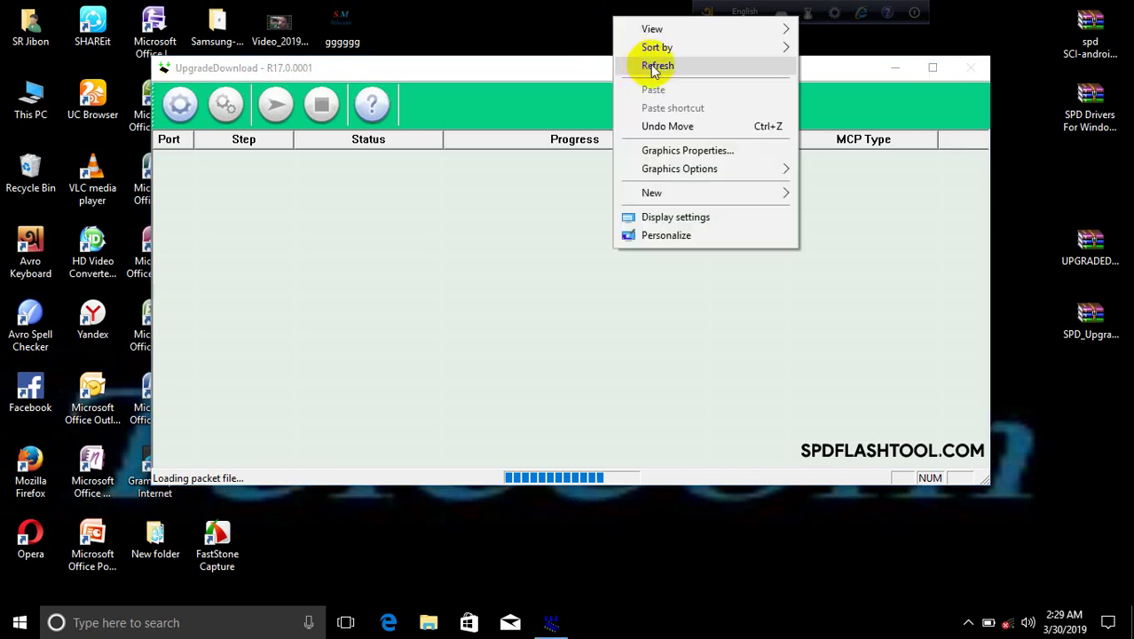
click(644, 65)
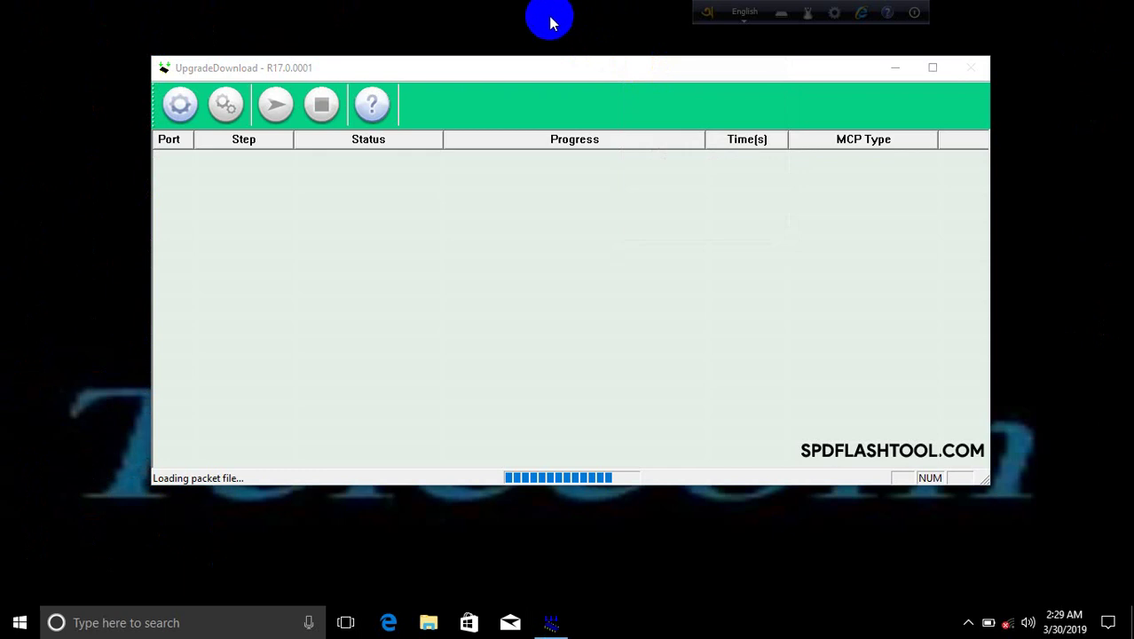
right_click(551, 15)
click(606, 68)
click(1117, 126)
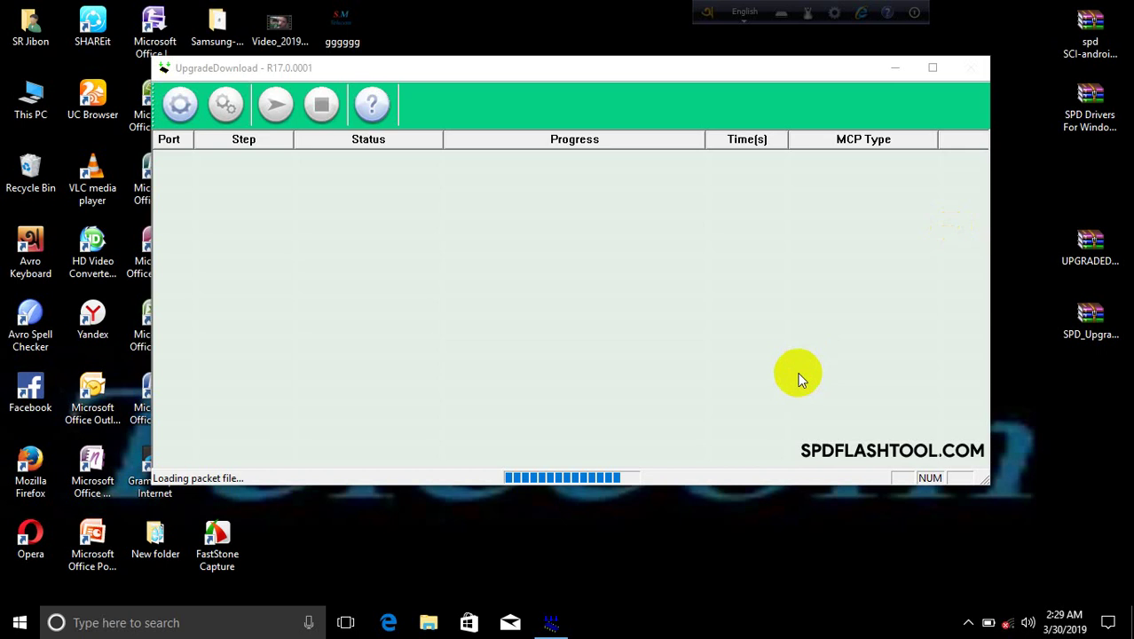
right_click(514, 18)
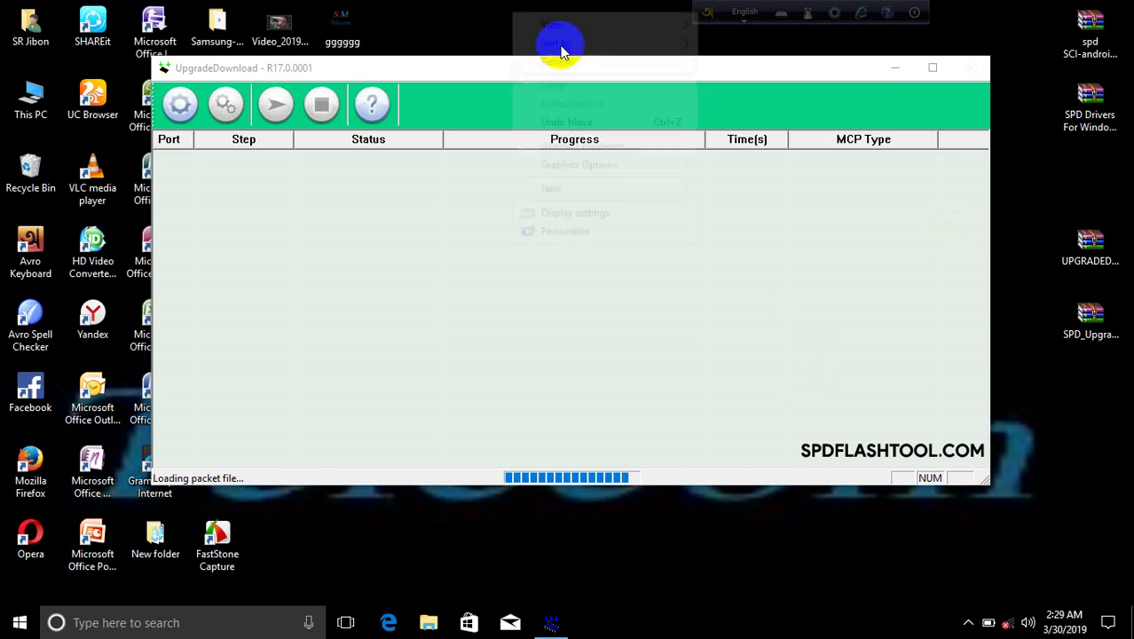
click(555, 60)
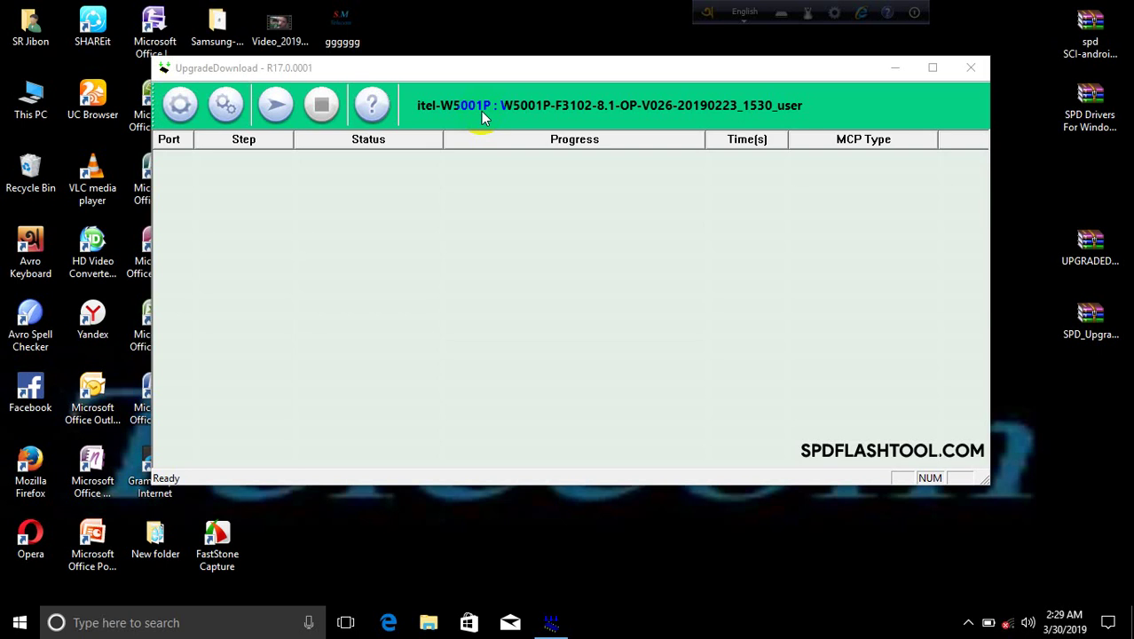
right_click(583, 10)
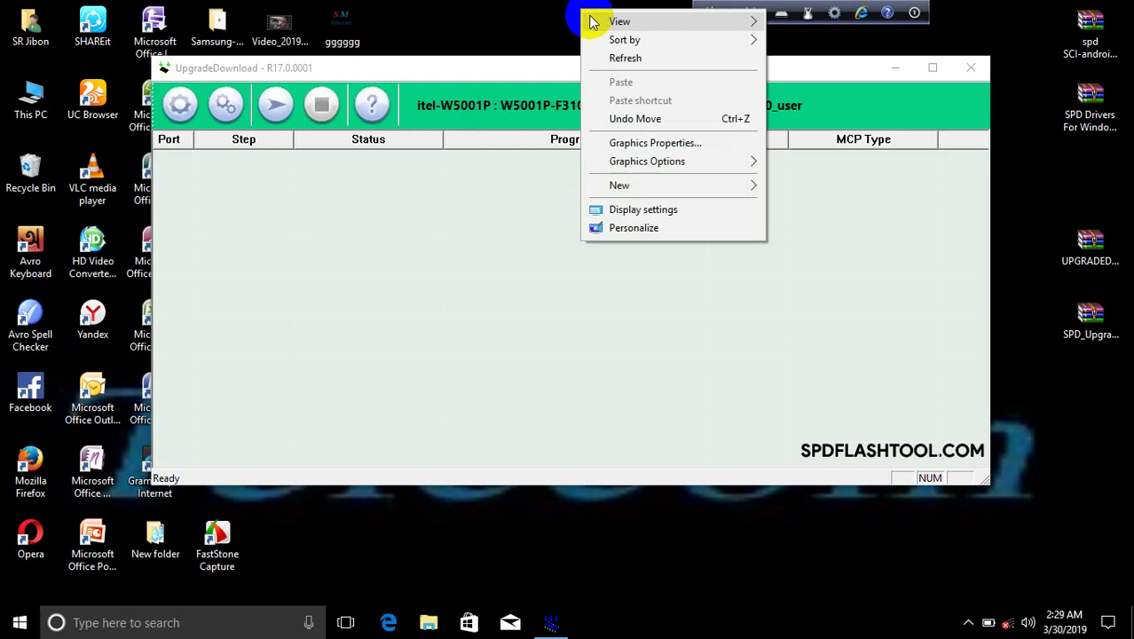
click(619, 58)
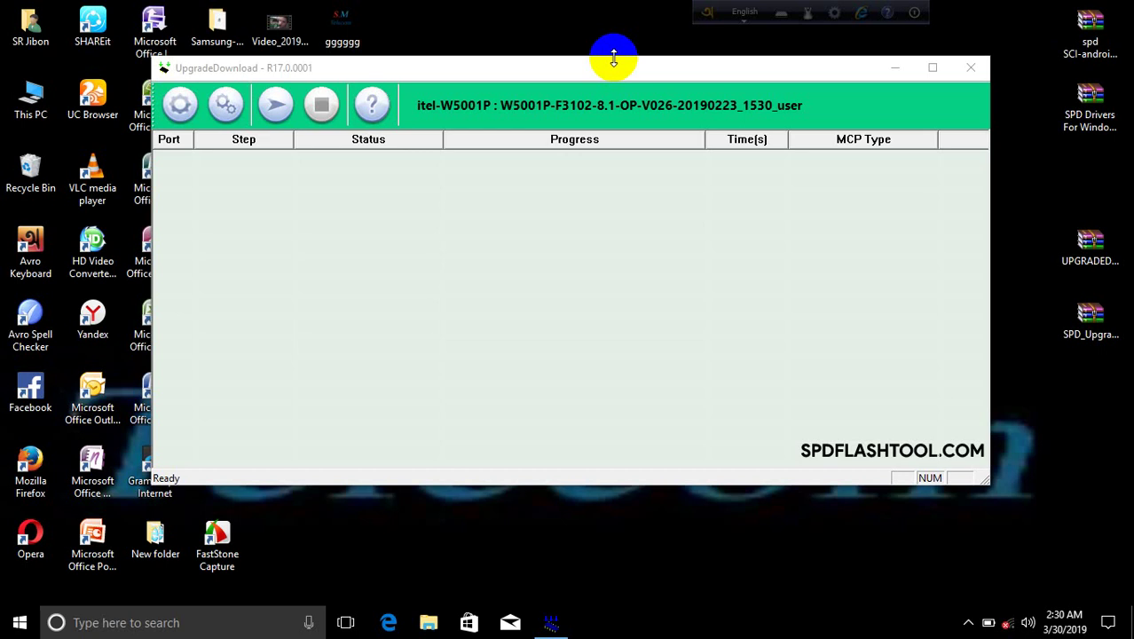
right_click(535, 19)
click(587, 65)
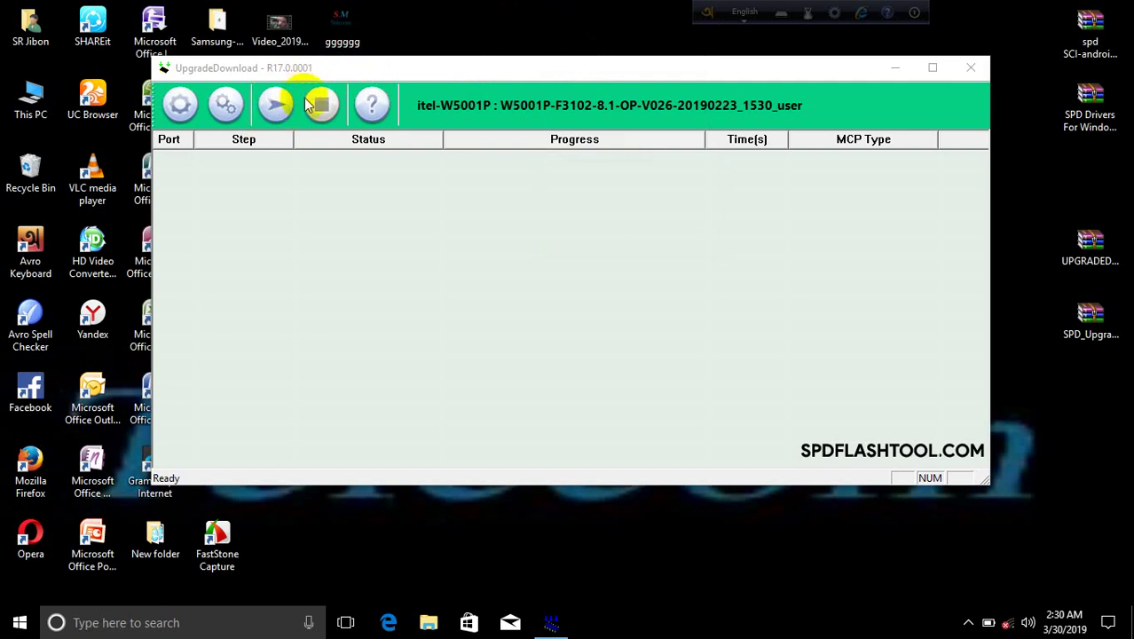
Try to flash the loaded W5001P firmware to the connected phone with UpgradeDownload R17.0.0001.
click(284, 106)
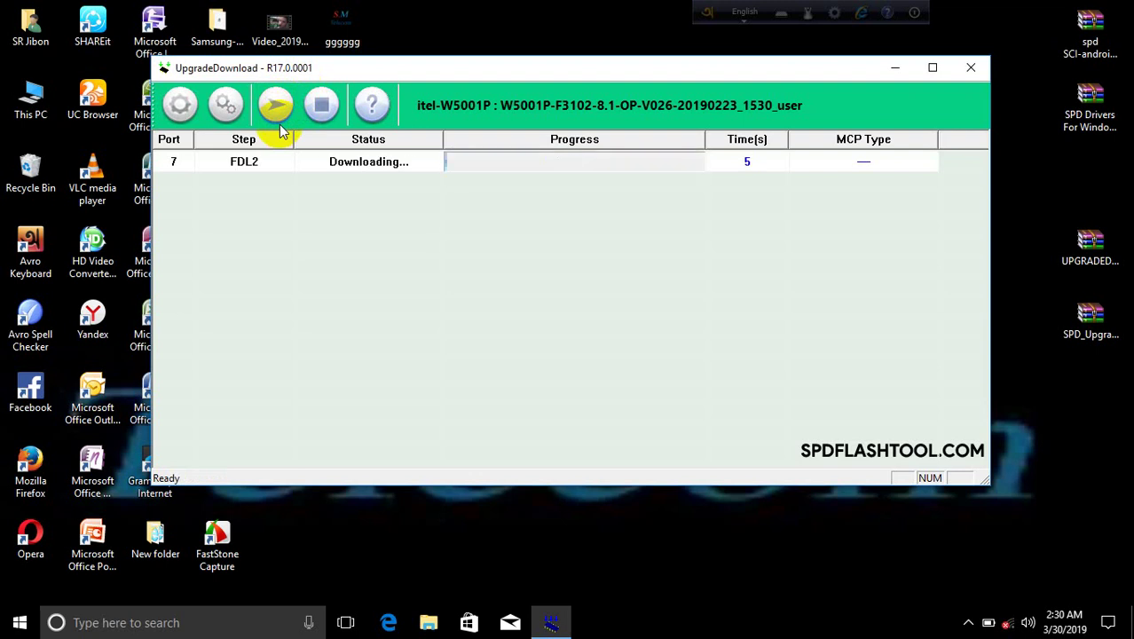
right_click(501, 7)
click(539, 45)
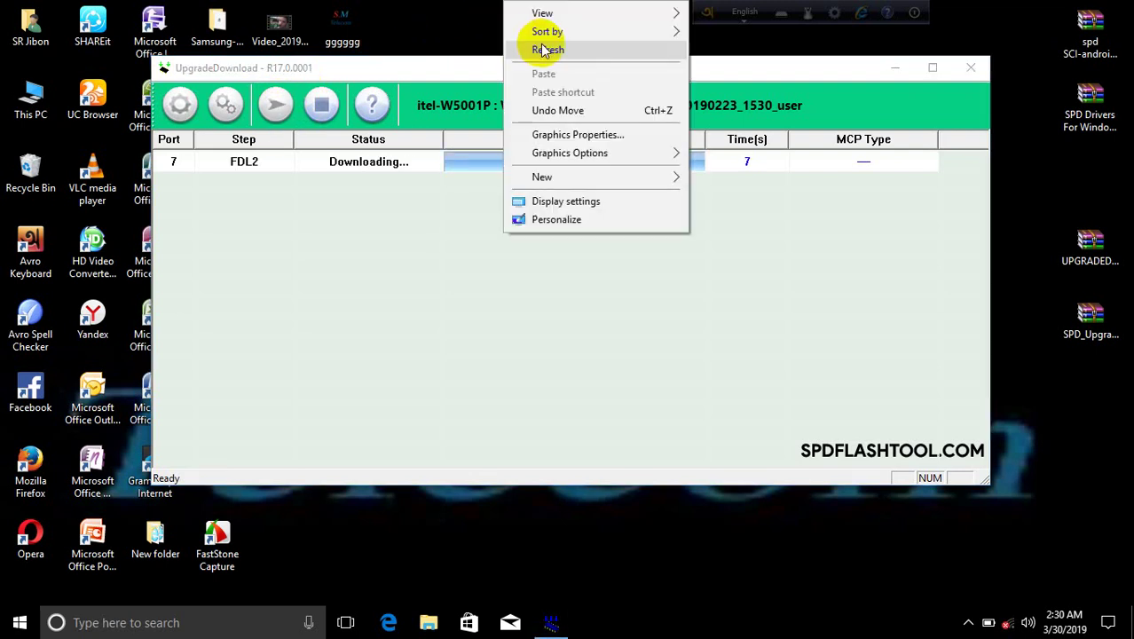
right_click(534, 20)
click(590, 70)
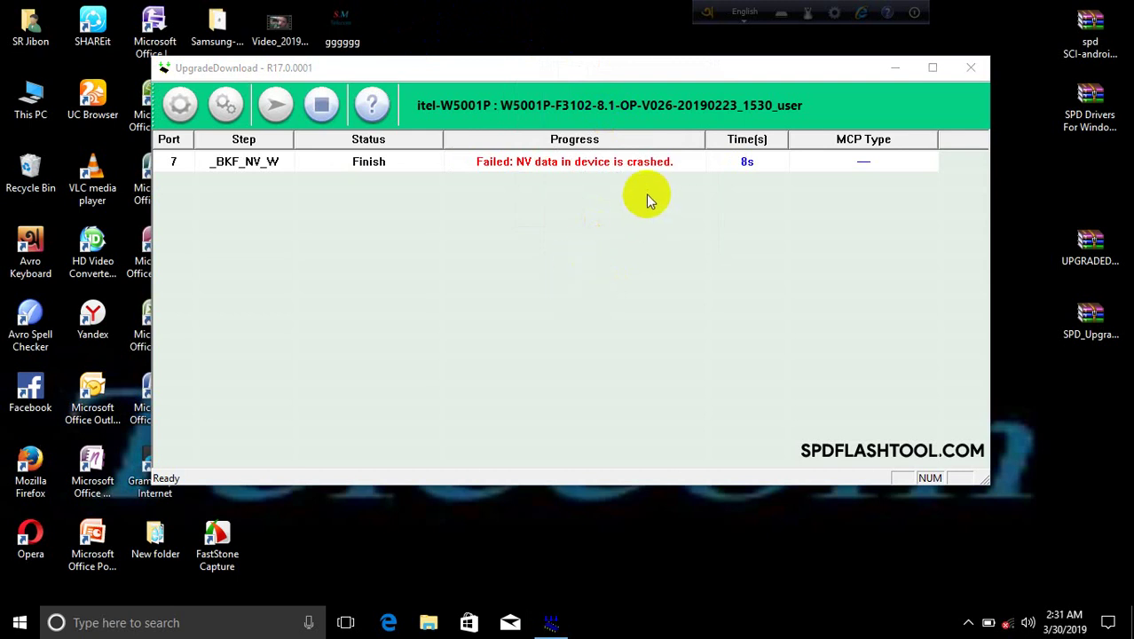
click(907, 456)
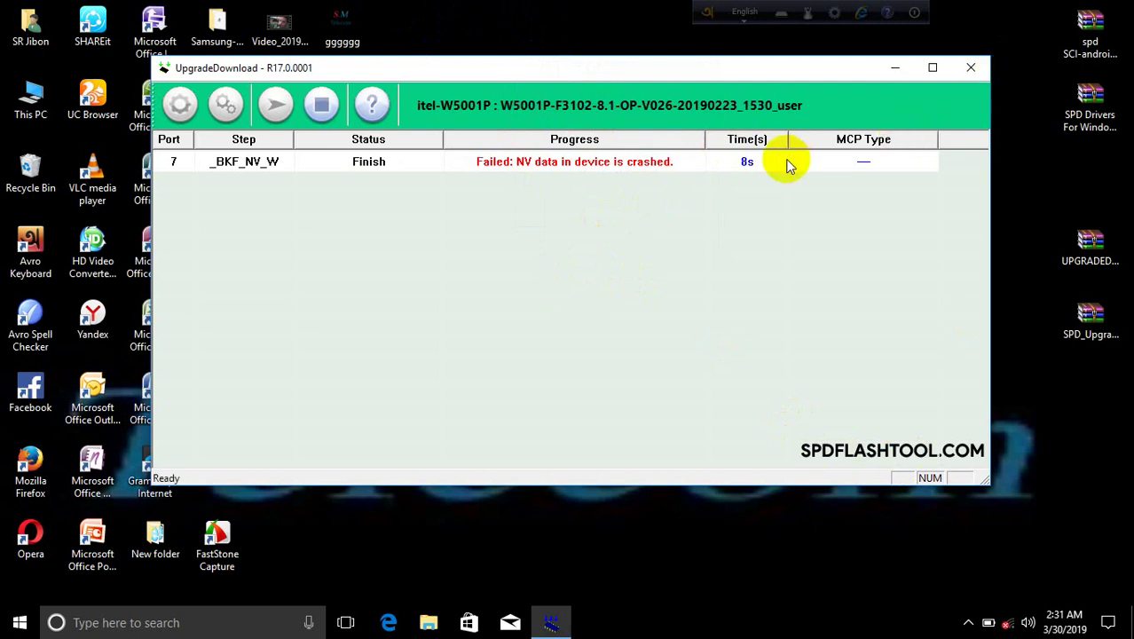
Stop the download session in UpgradeDownload R17.0.0001 and close the application.
click(968, 69)
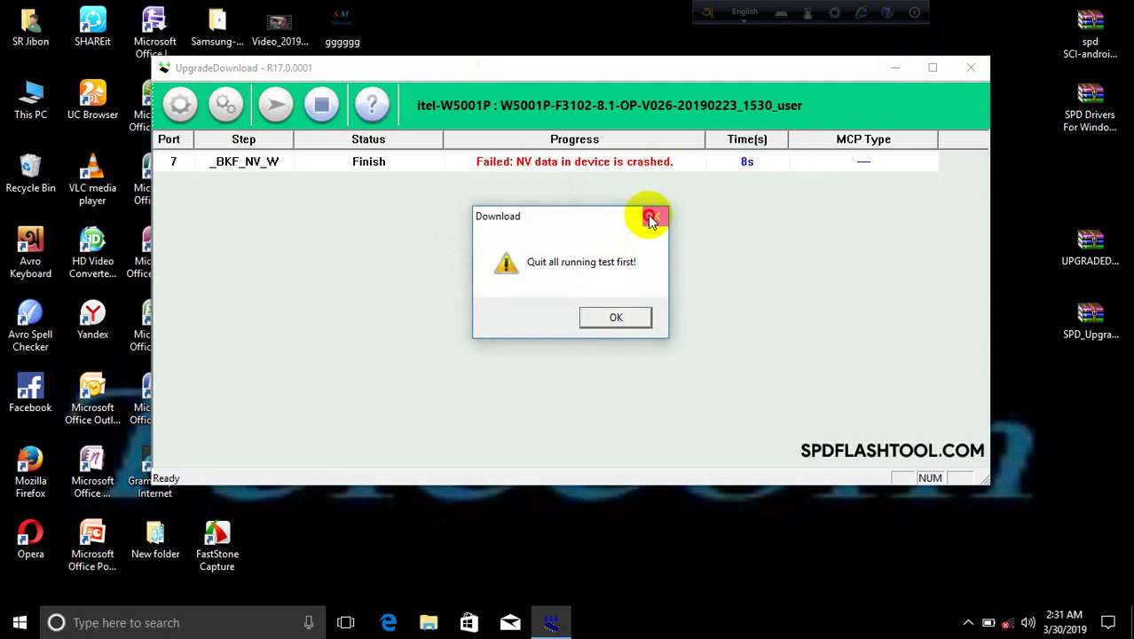
click(656, 217)
click(322, 105)
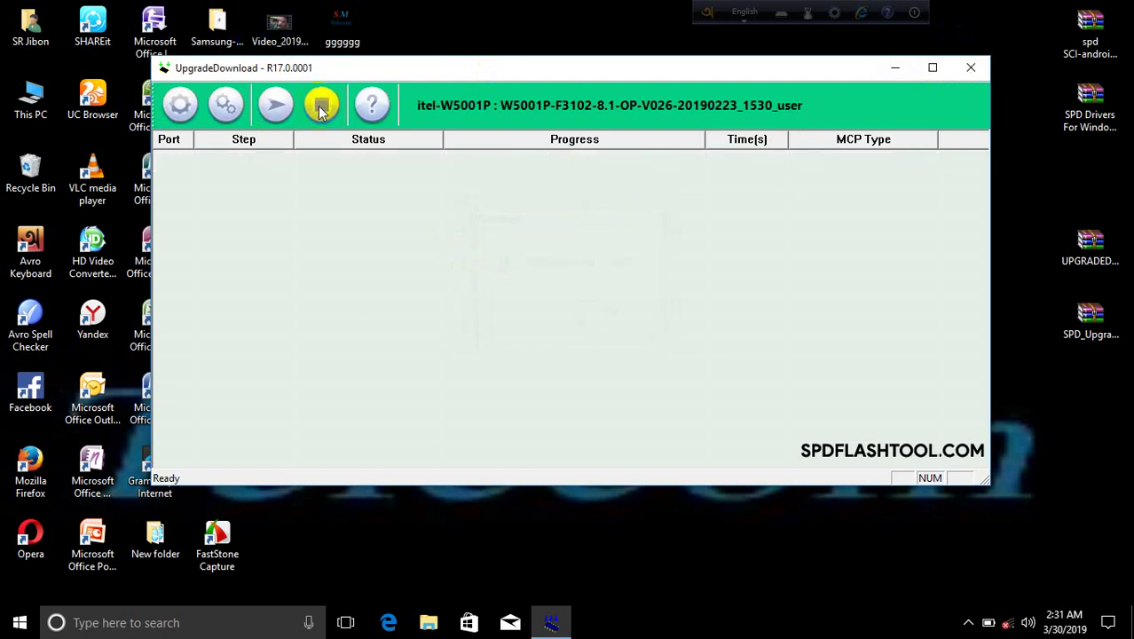
click(972, 66)
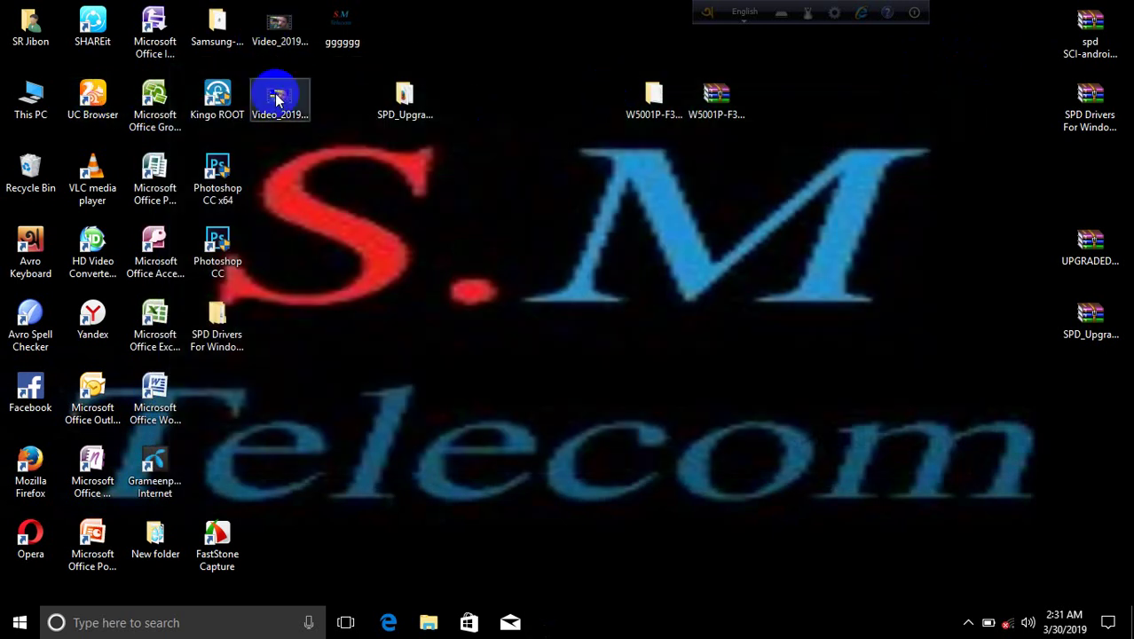
Launch the UpgradeDownload application from the inner SPD_Upgrade_Tool_R19.0.0001 folder inside Samsung-Usb-Driver-v1.5.60.0-1.
double_click(395, 93)
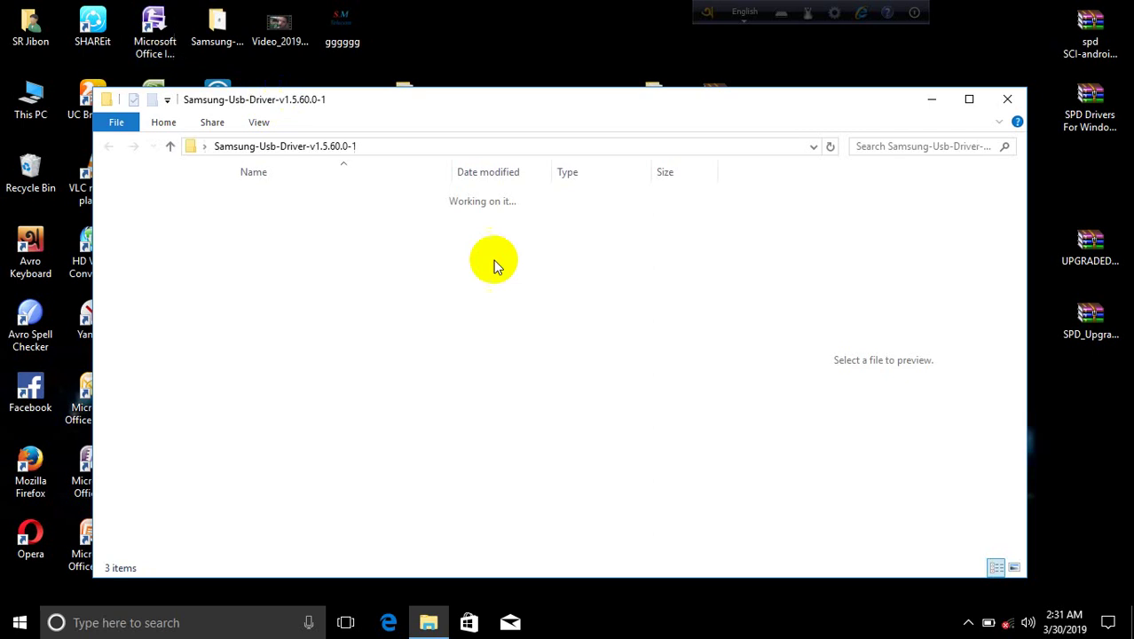
click(311, 211)
double_click(312, 212)
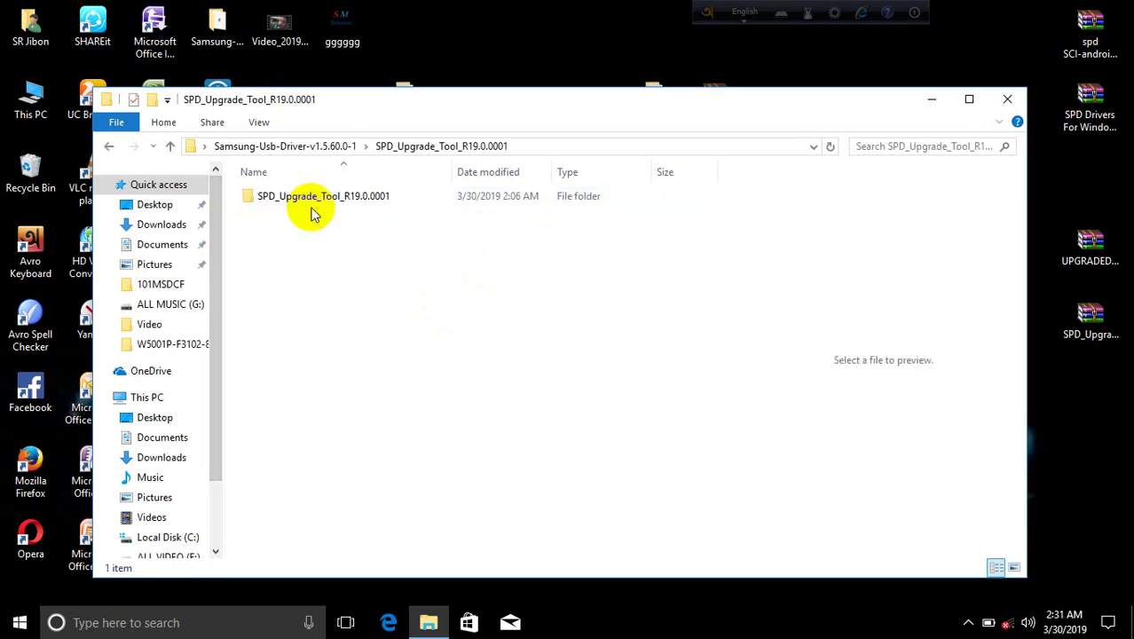
double_click(363, 200)
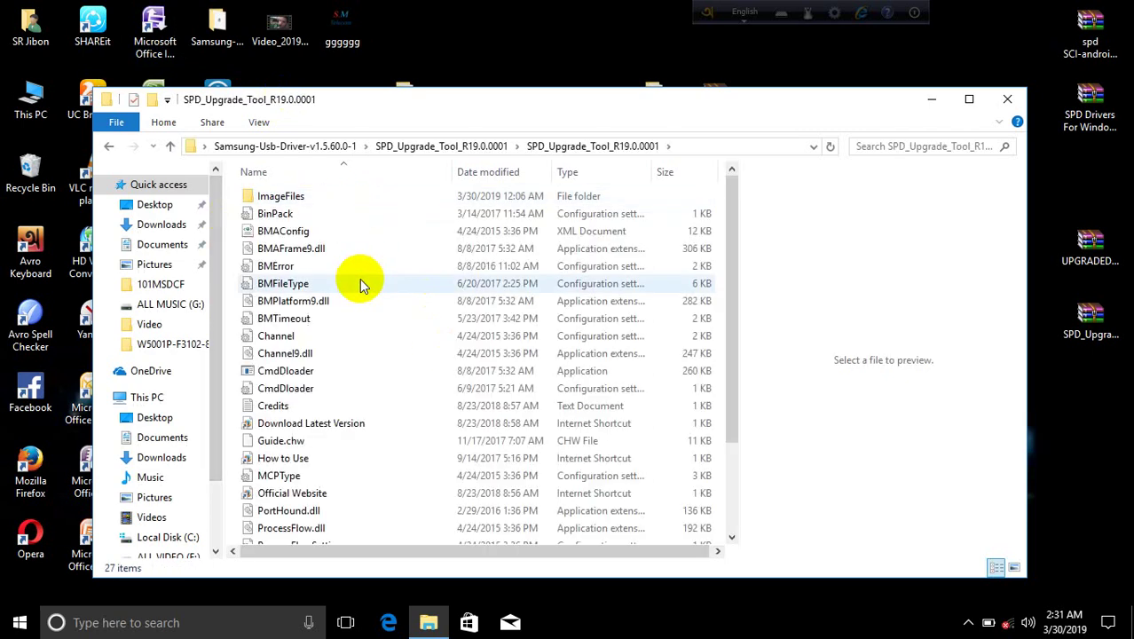
scroll(359, 279, down, 3)
scroll(190, 490, down, 2)
click(281, 519)
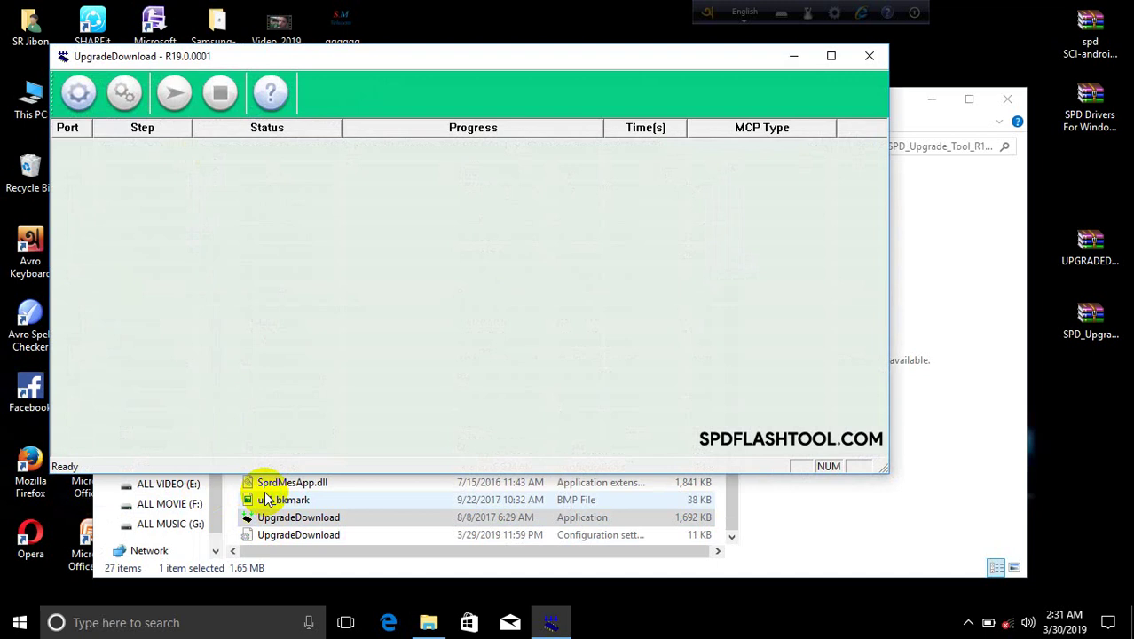
click(76, 92)
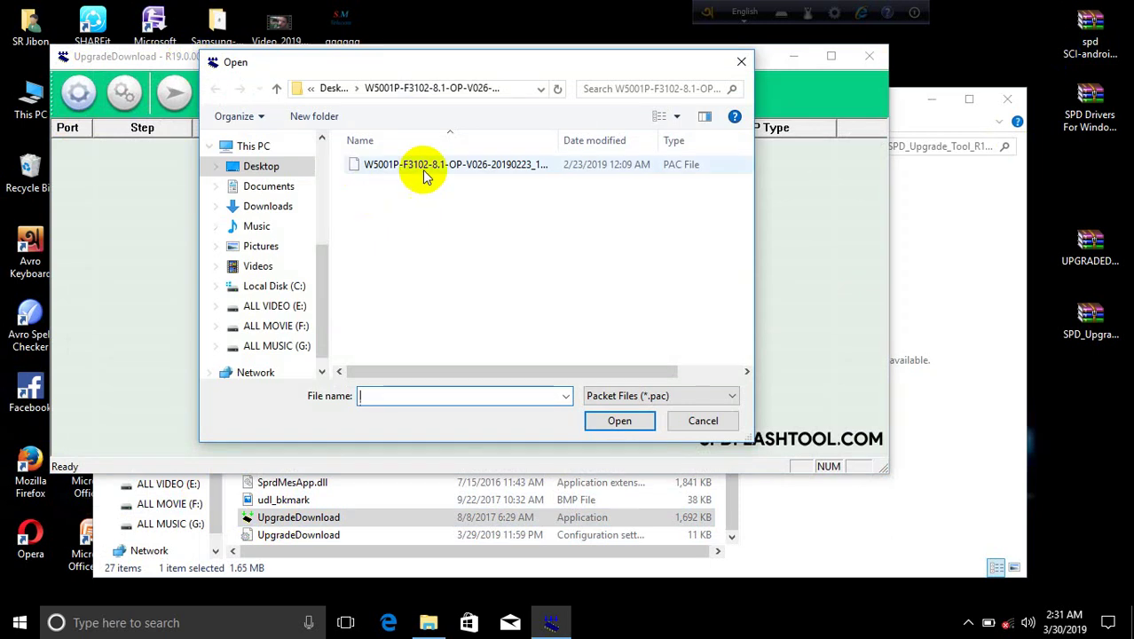
double_click(425, 174)
Close the SPD_Upgrade_Tool_R19.0.0001 folder window and move the UpgradeDownload window toward the middle of the desktop.
click(918, 120)
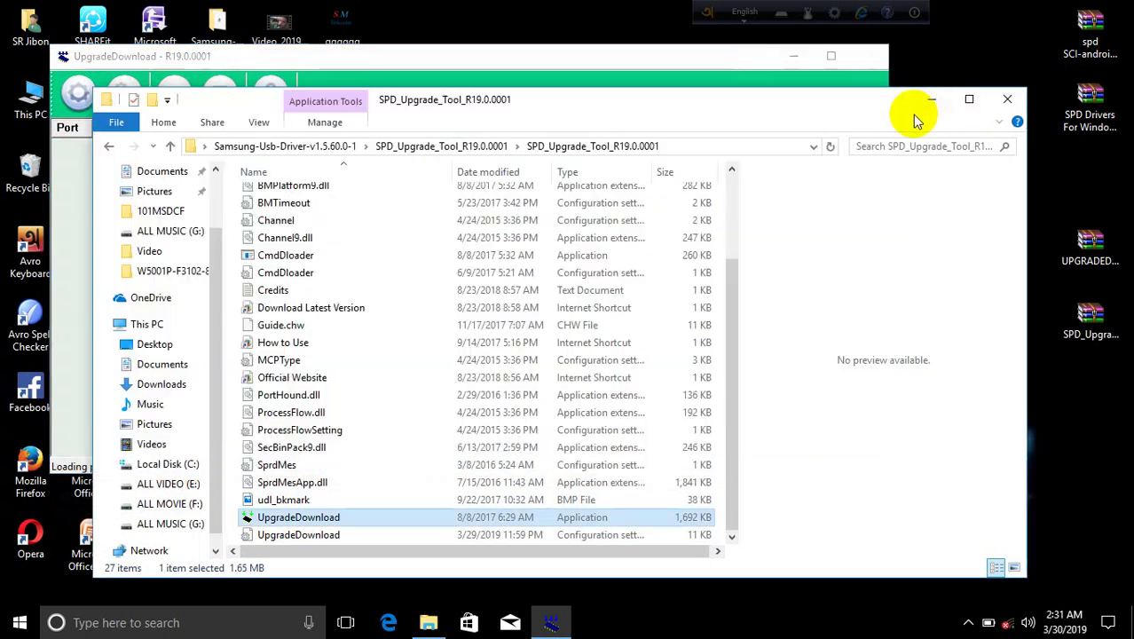
click(1010, 100)
right_click(1001, 101)
click(988, 148)
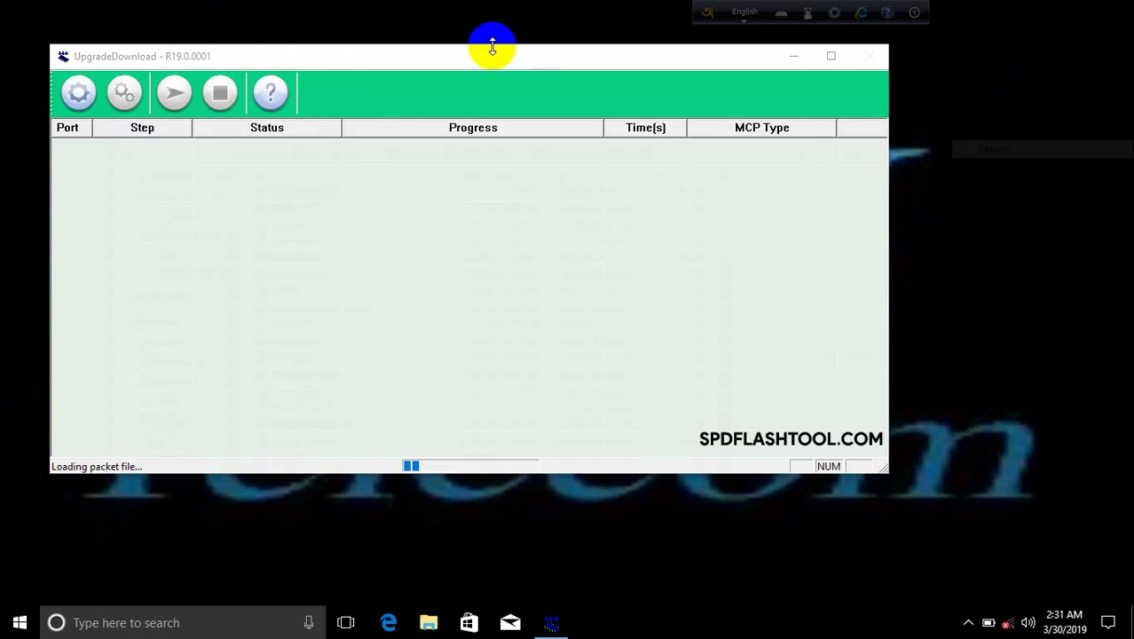
drag(507, 56, 667, 43)
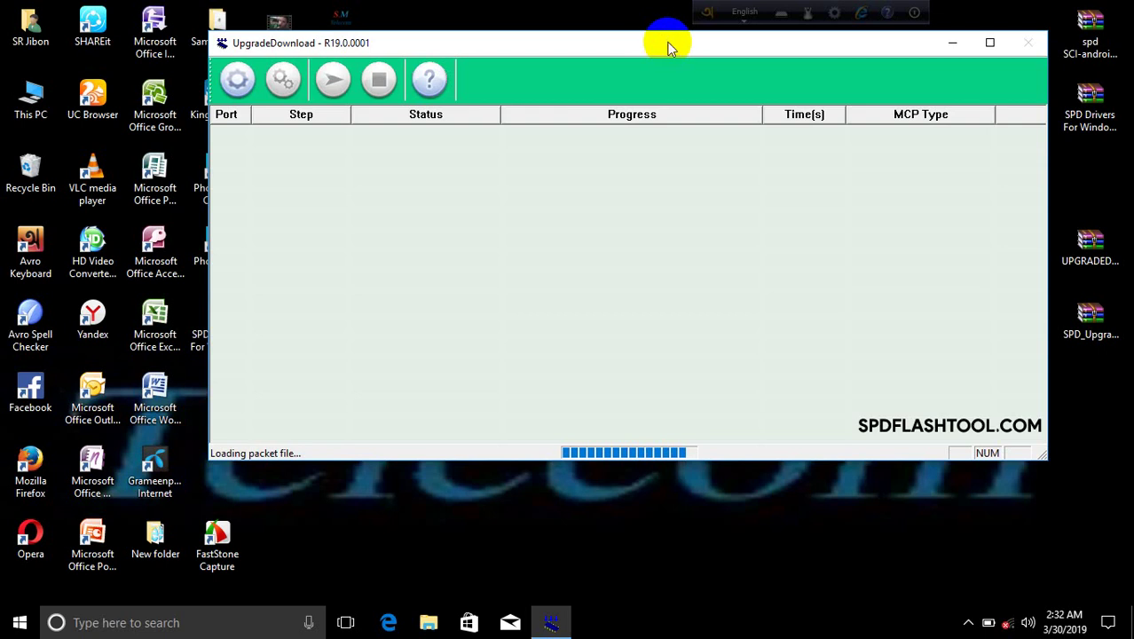
right_click(560, 11)
click(603, 60)
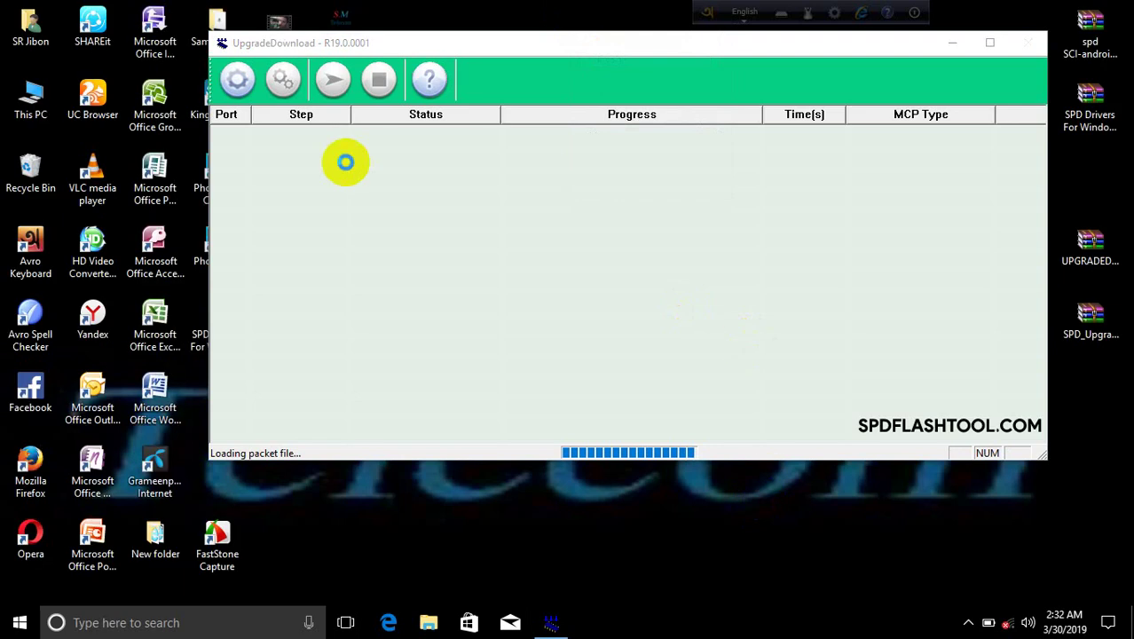
right_click(562, 15)
click(606, 64)
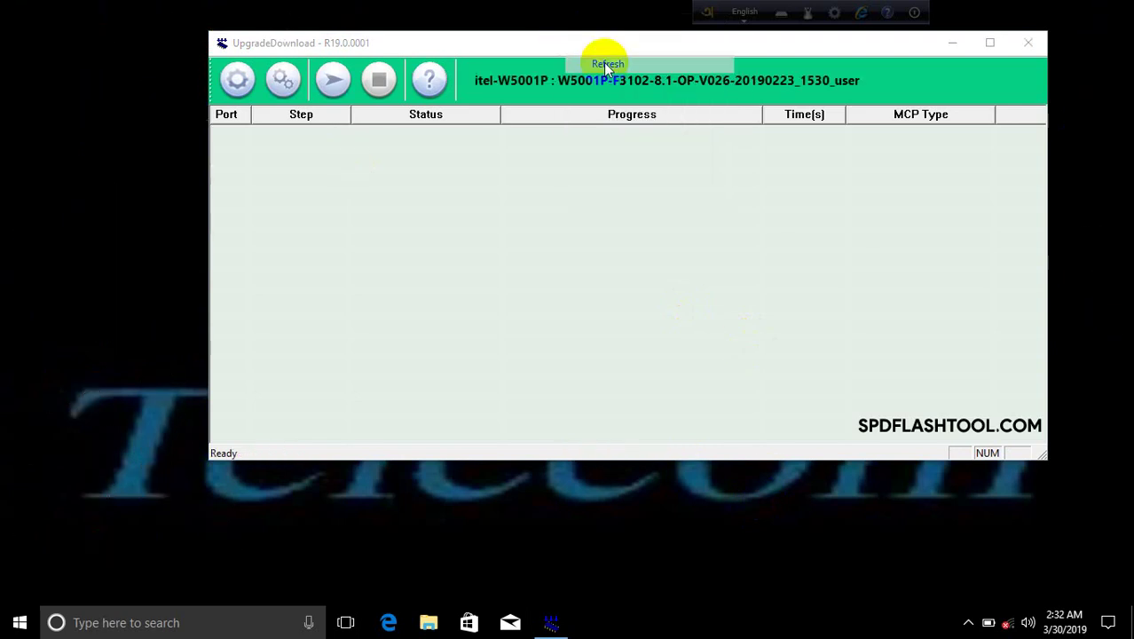
right_click(482, 4)
click(525, 51)
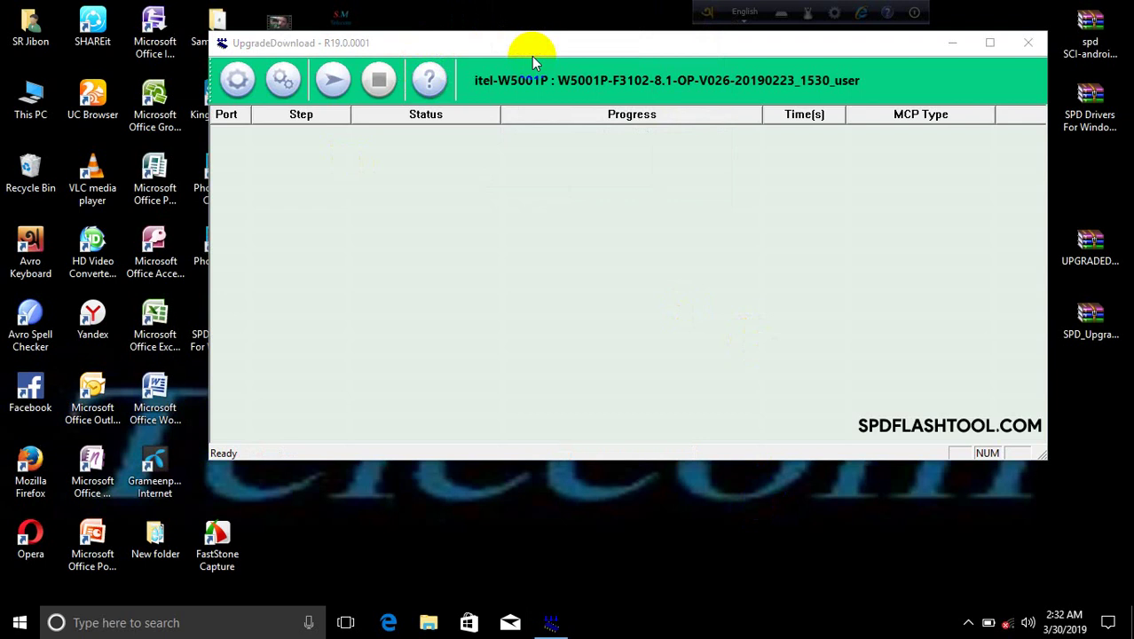
Start flashing the loaded W5001P firmware to the connected phone with UpgradeDownload R19.0.0001.
click(333, 80)
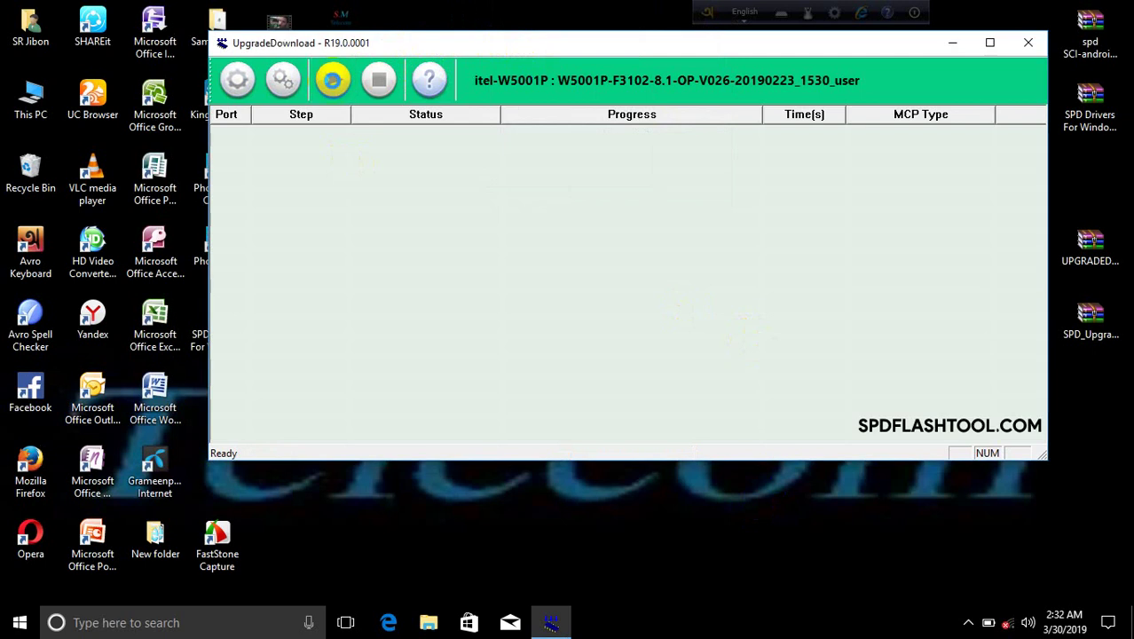
click(333, 82)
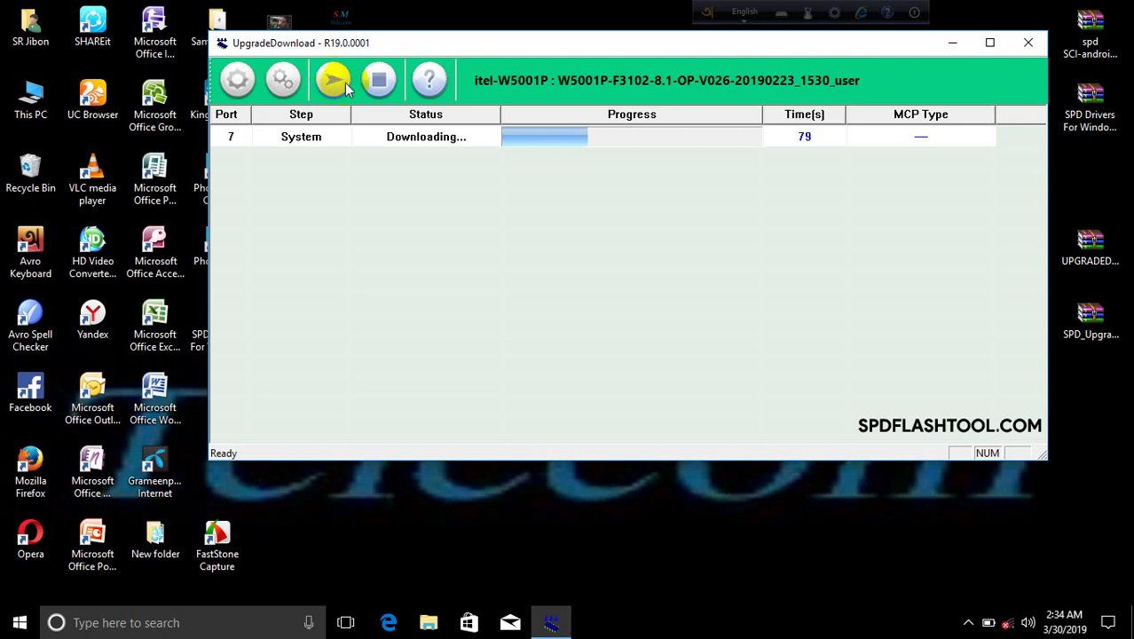
click(968, 623)
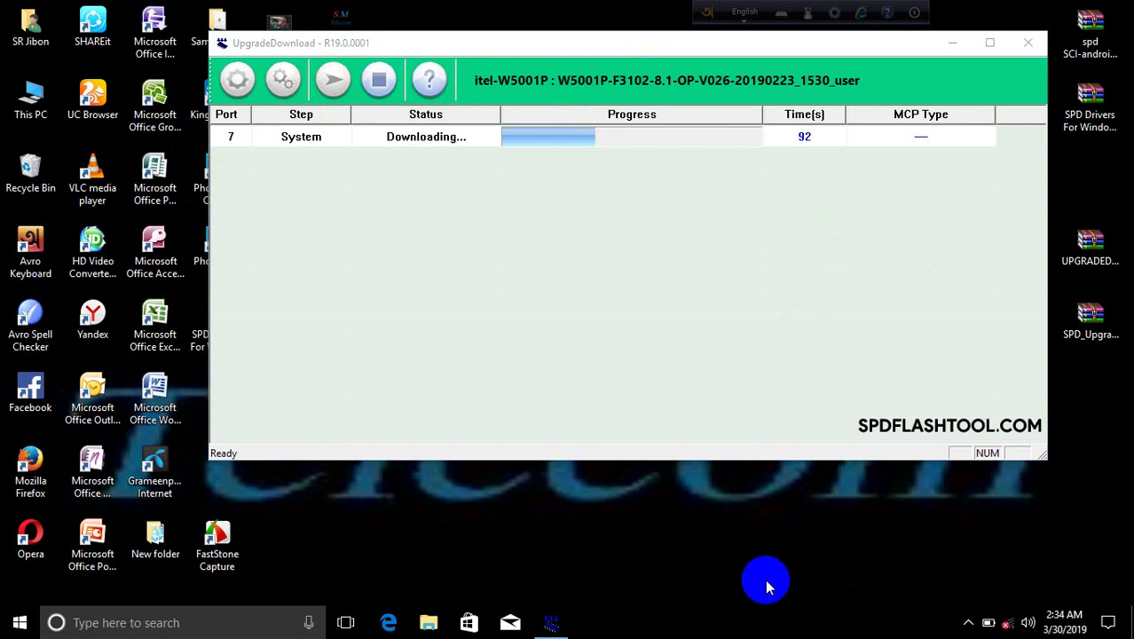
click(977, 624)
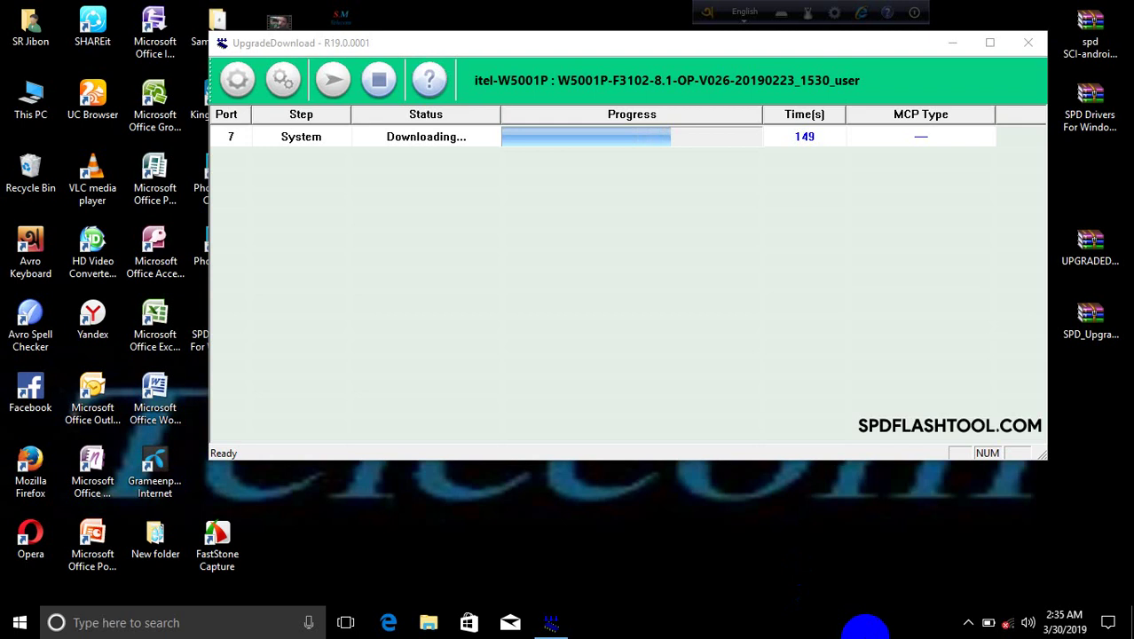
right_click(826, 557)
click(871, 374)
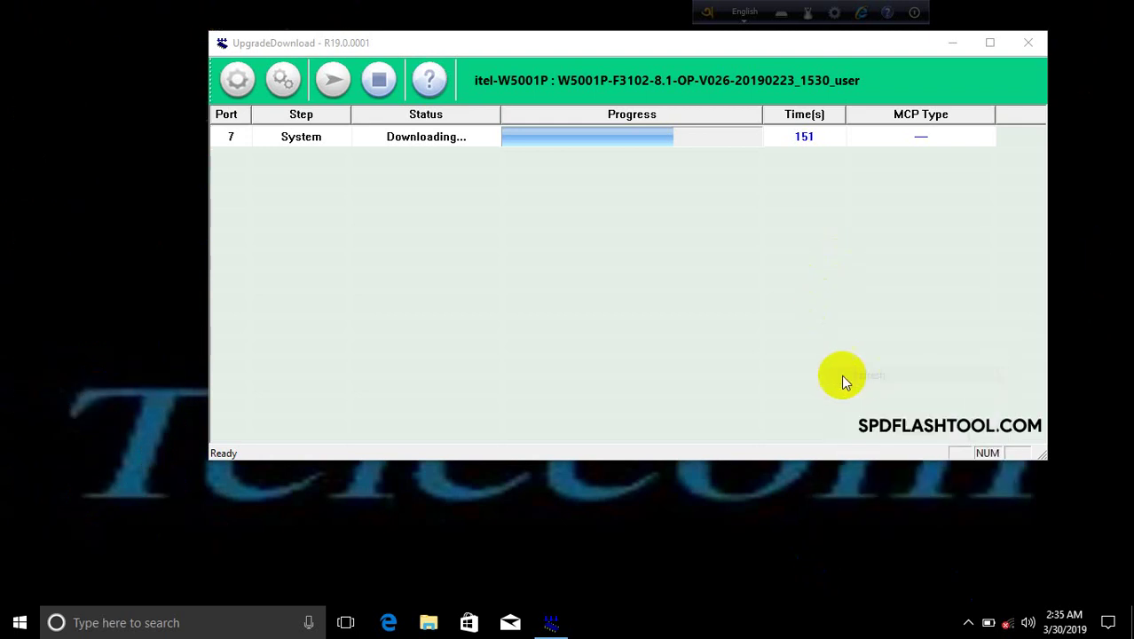
right_click(568, 19)
click(611, 62)
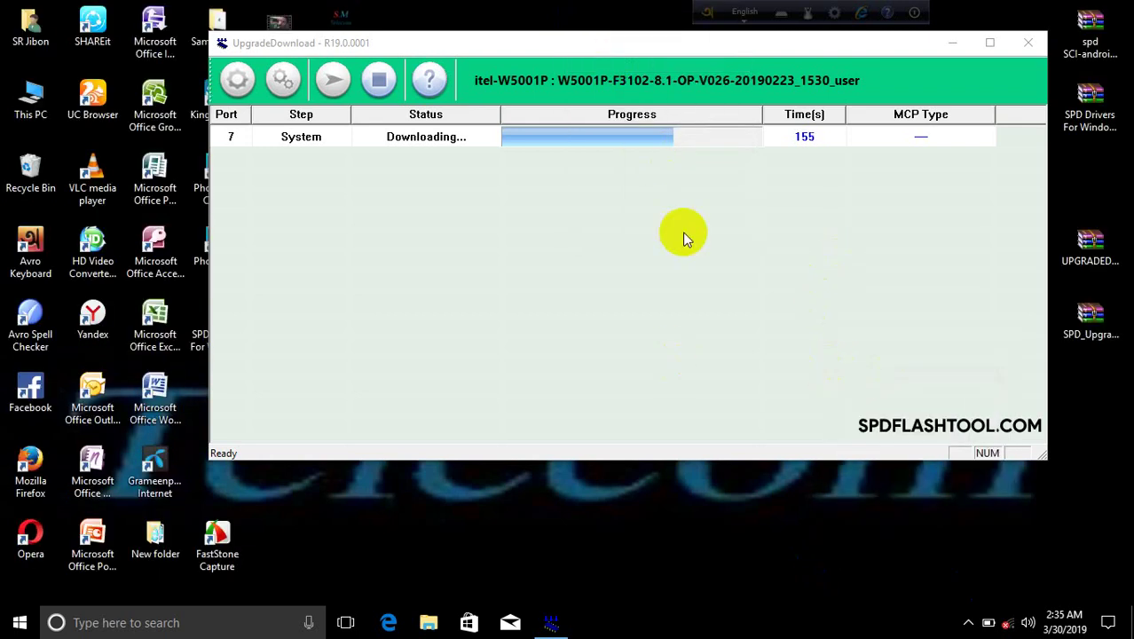
right_click(726, 508)
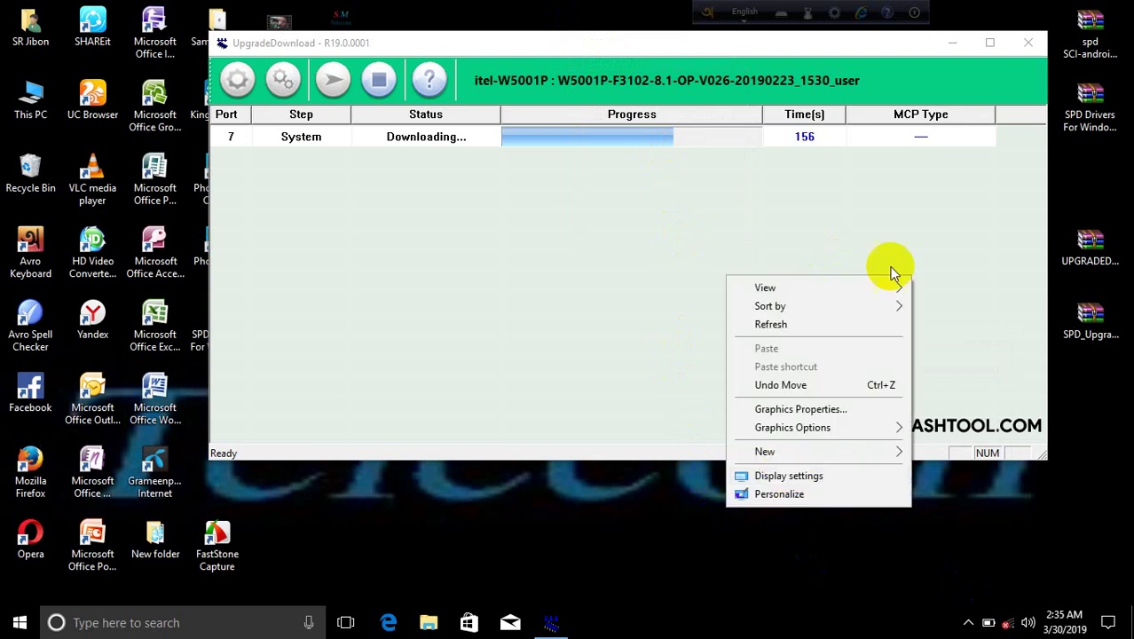
click(771, 327)
right_click(550, 8)
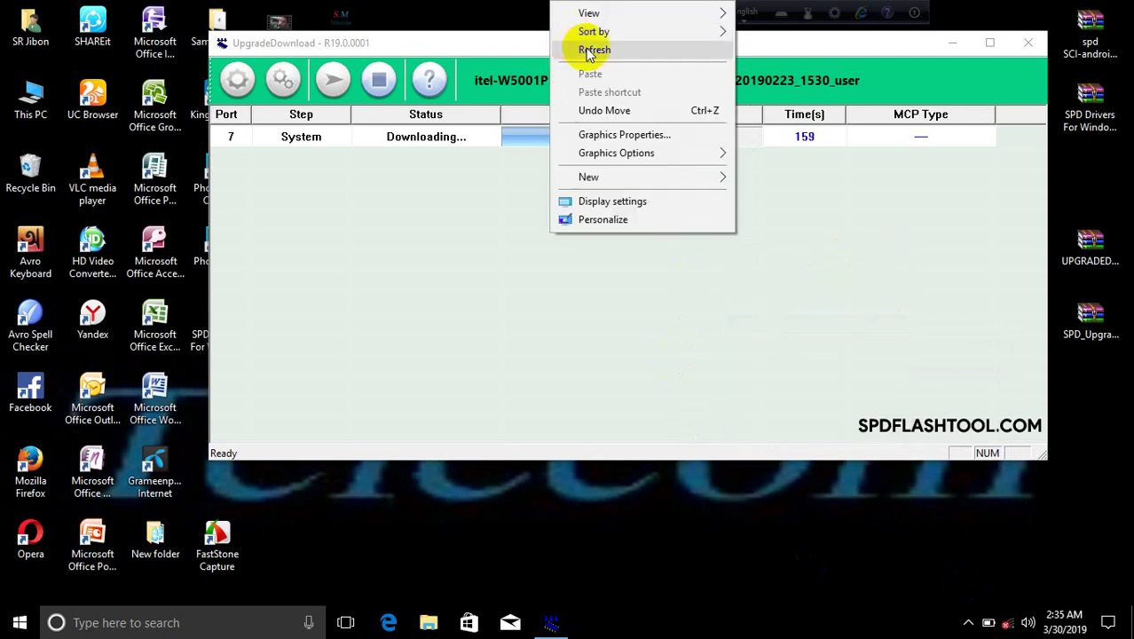
click(585, 45)
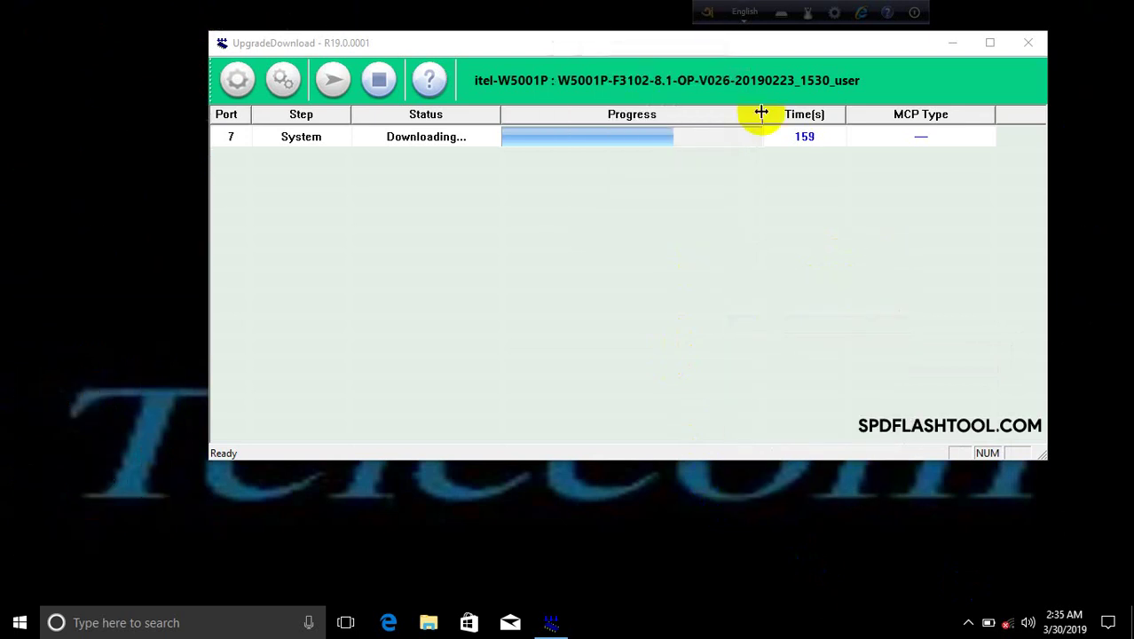
right_click(740, 507)
click(815, 325)
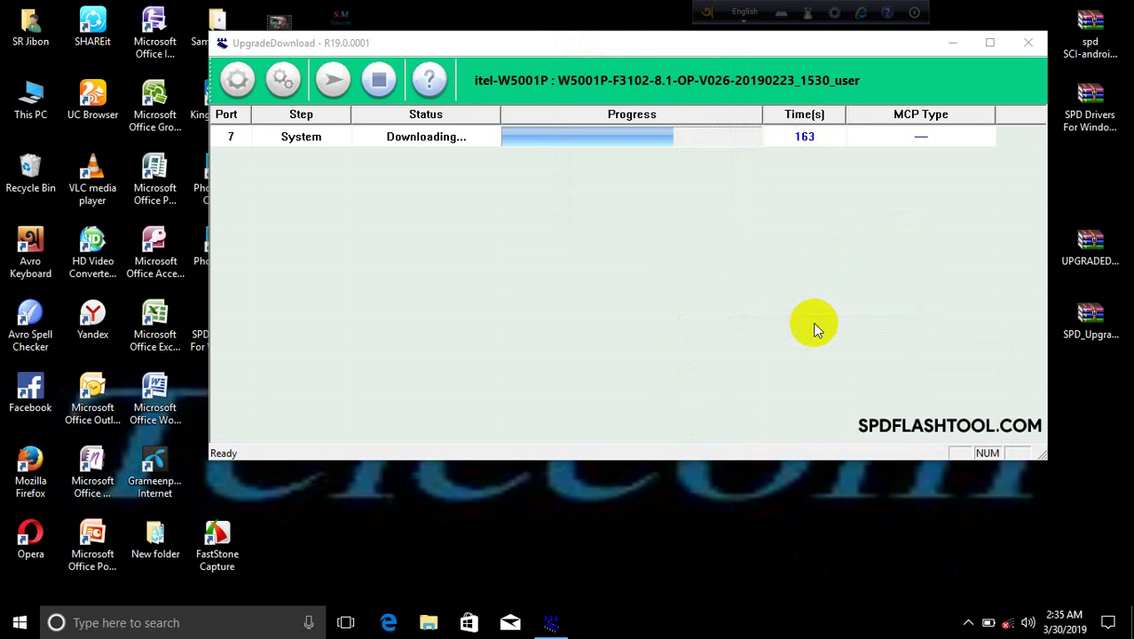
right_click(733, 510)
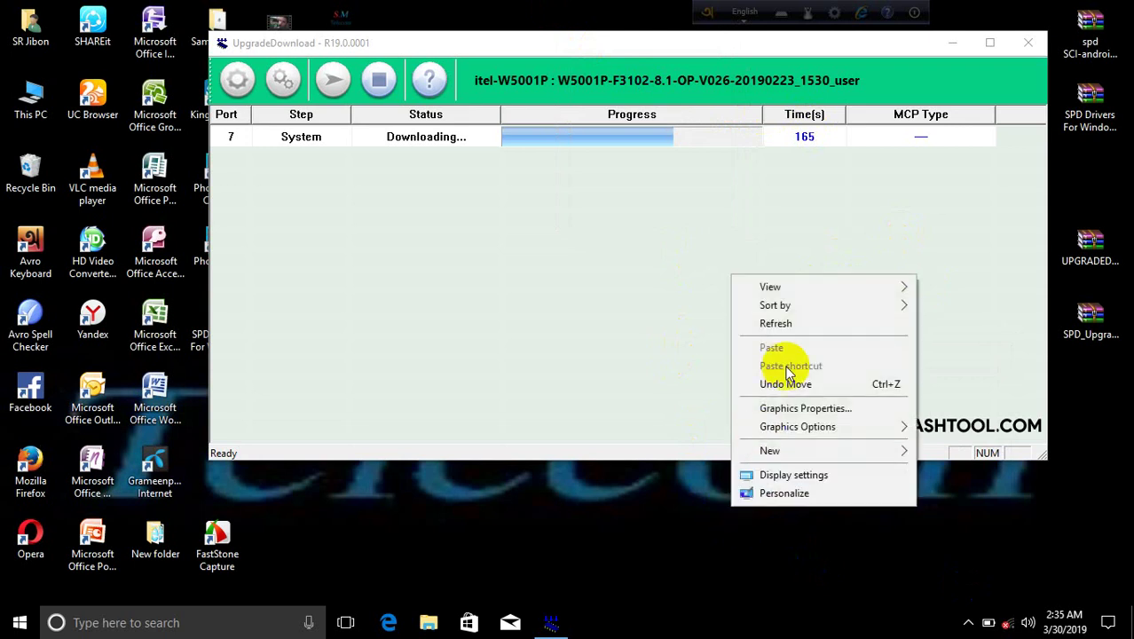
click(785, 326)
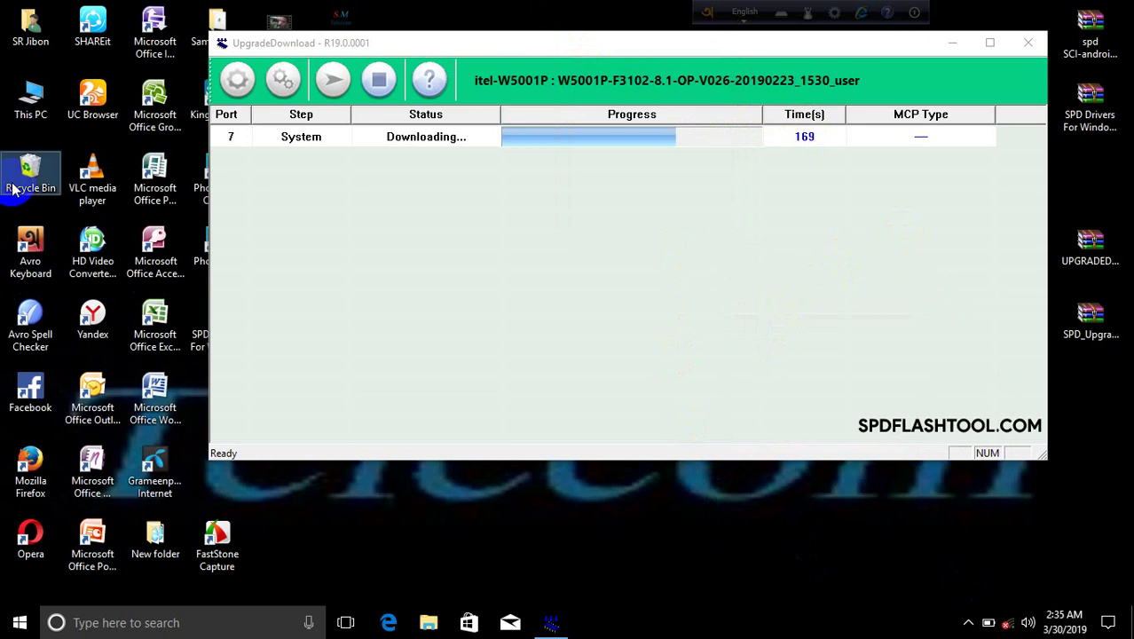
Empty the desktop's Recycle Bin, permanently deleting its contents.
click(49, 200)
right_click(48, 199)
click(60, 213)
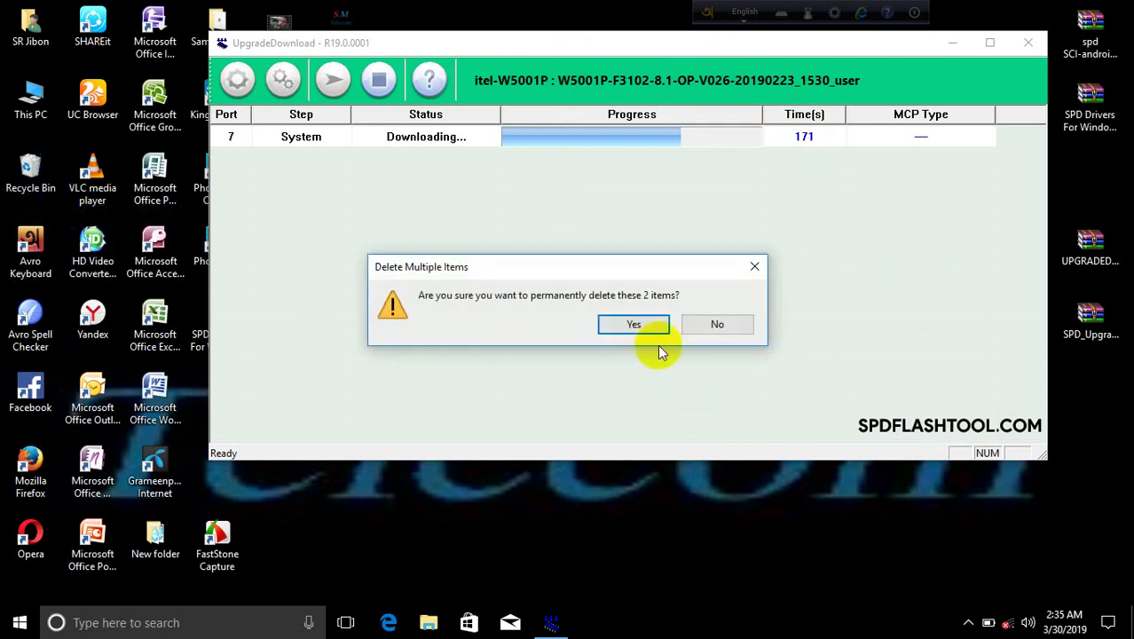
click(657, 323)
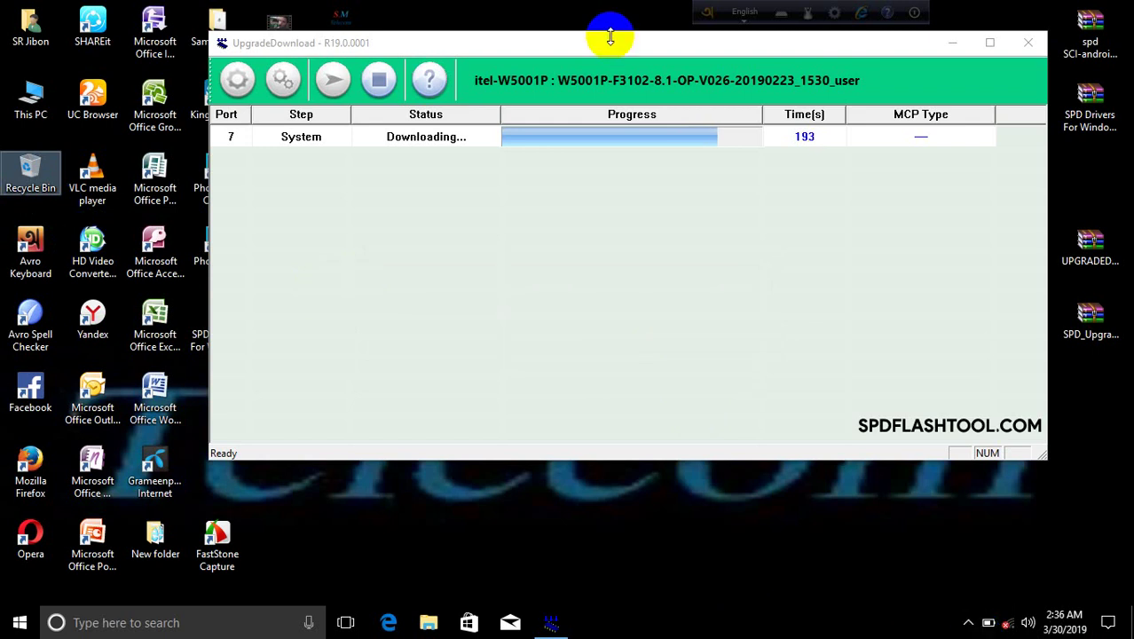
right_click(511, 7)
click(538, 55)
right_click(519, 11)
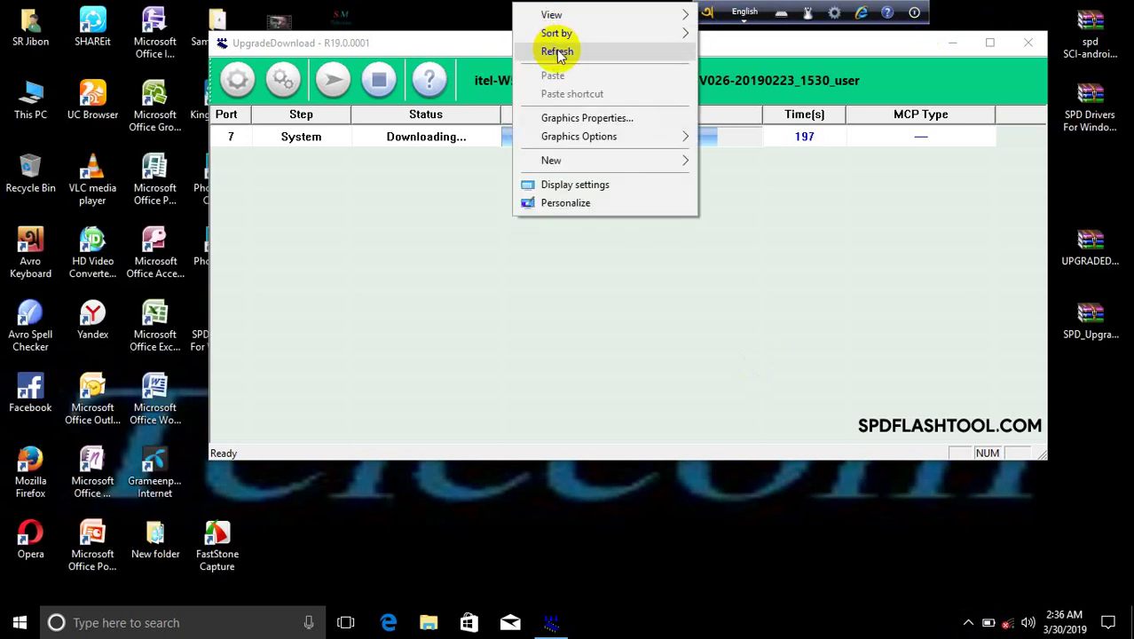
click(552, 50)
right_click(524, 7)
click(562, 51)
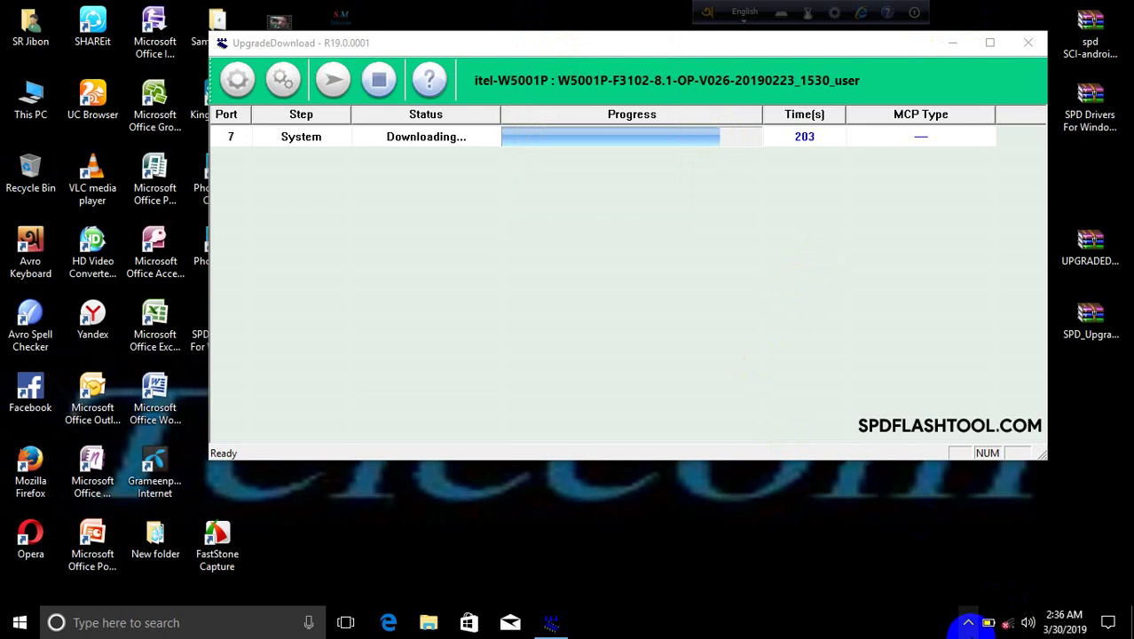
right_click(589, 7)
click(627, 51)
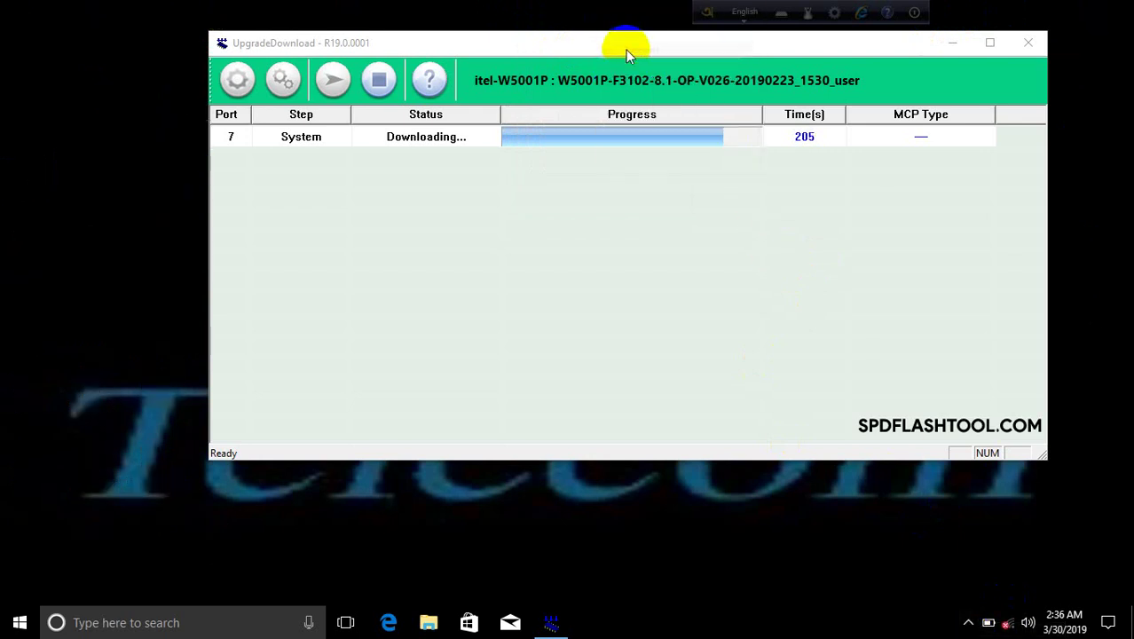
right_click(547, 16)
click(568, 61)
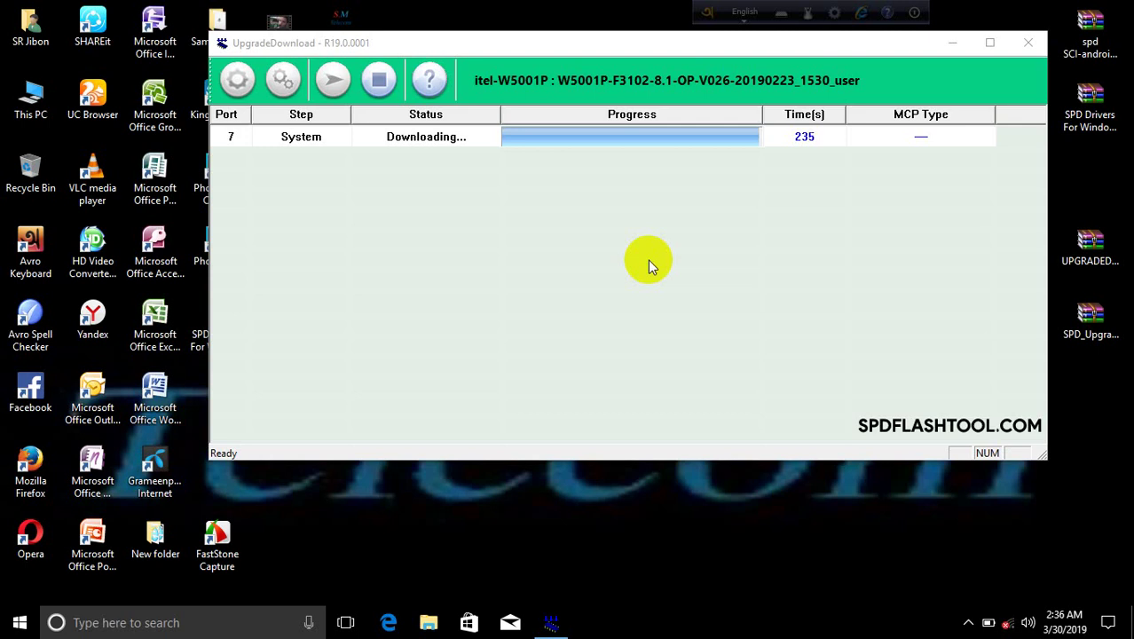
right_click(742, 499)
click(787, 334)
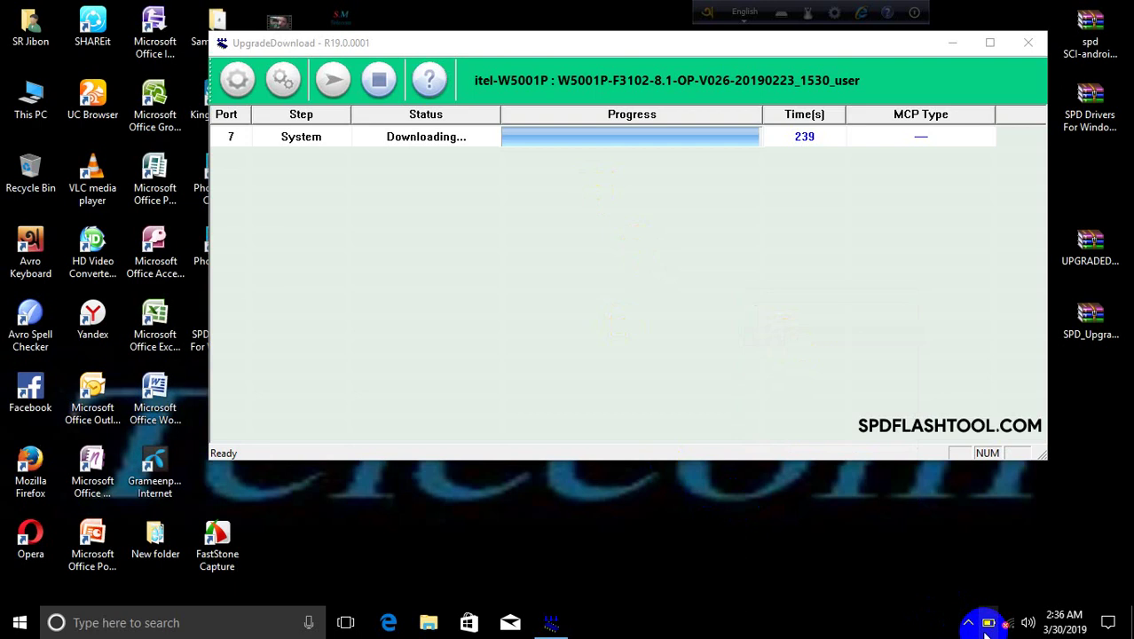
click(968, 622)
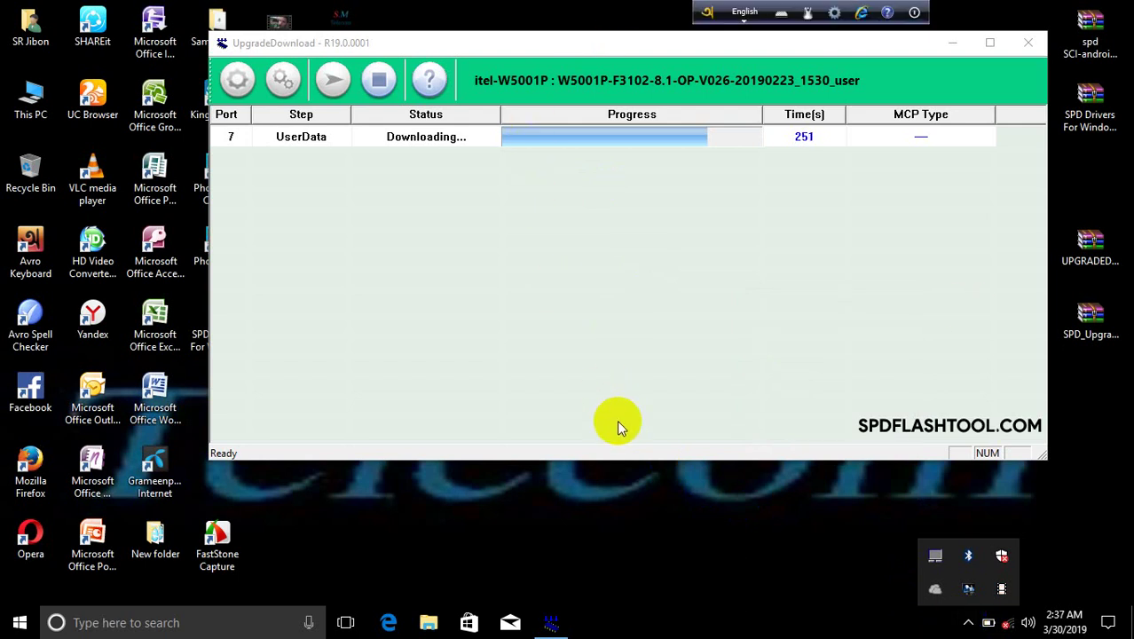
click(578, 53)
right_click(578, 54)
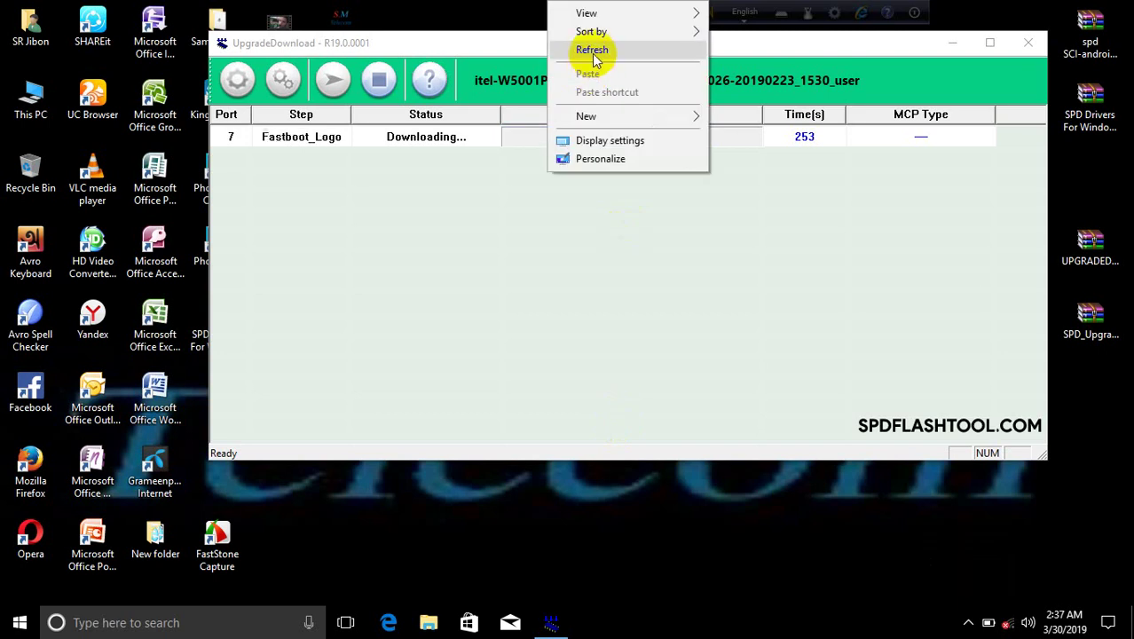
click(592, 53)
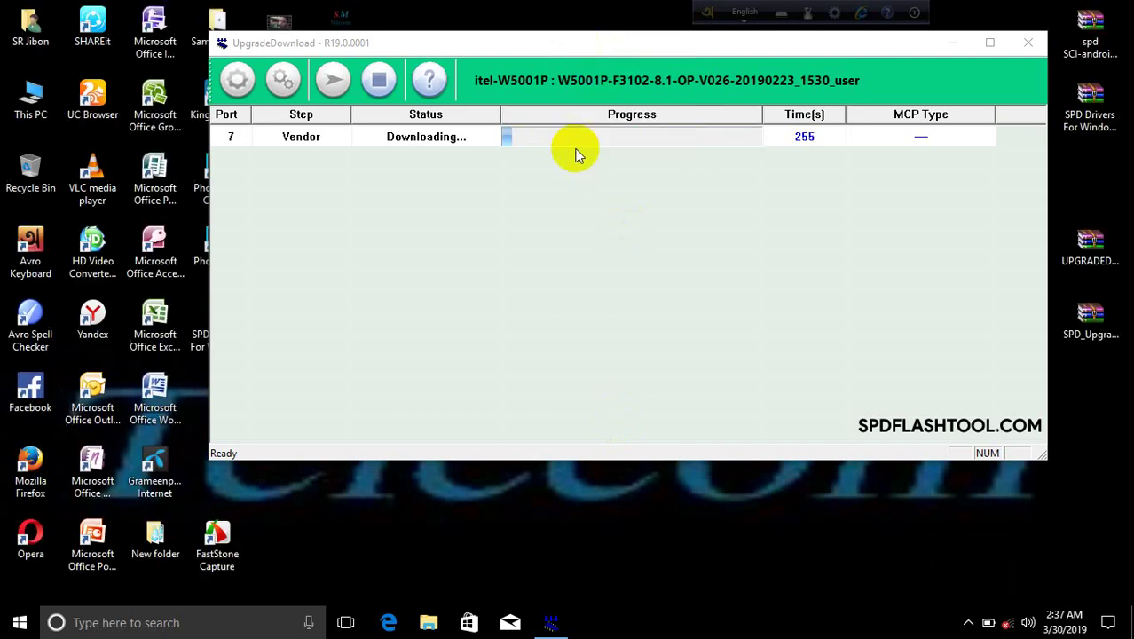